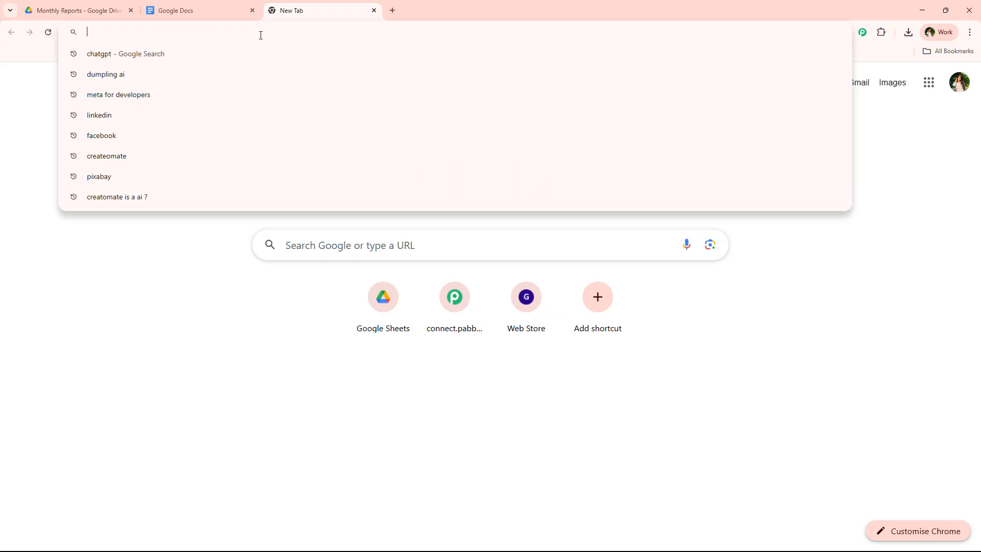
- Go to pabbly.com/connect/inr and sign in to access the Pabbly Connect dashboard
type("p")
key("Return")
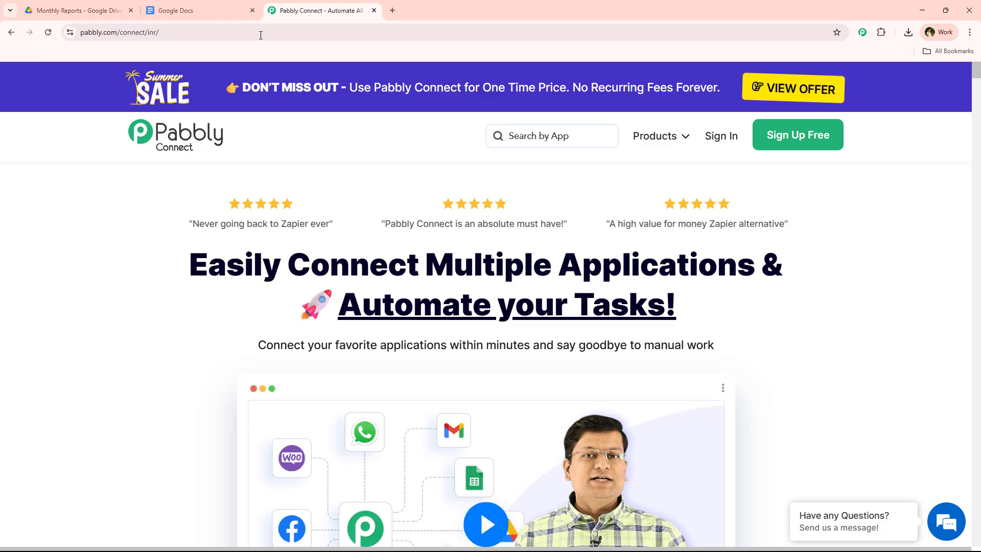
left_click(720, 137)
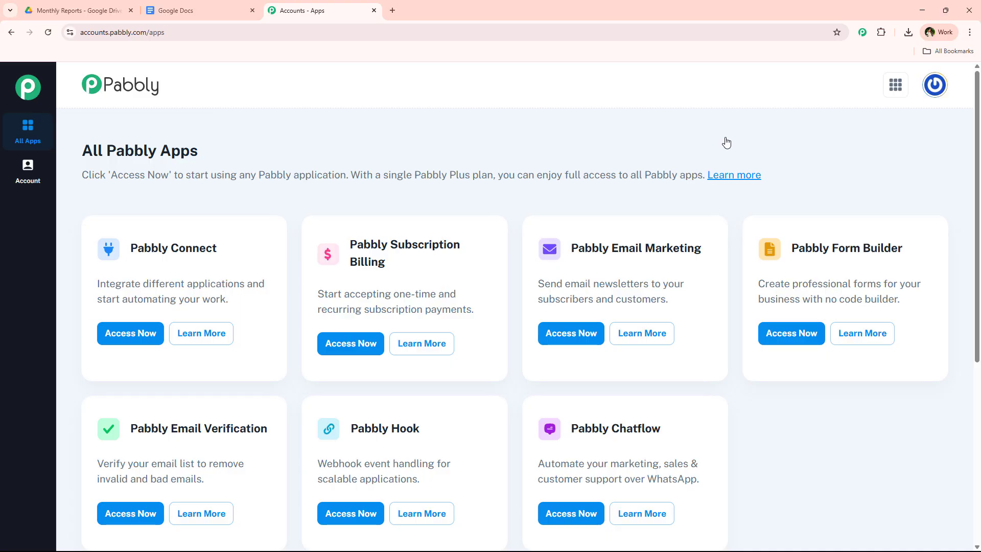
left_click_drag(130, 251, 247, 284)
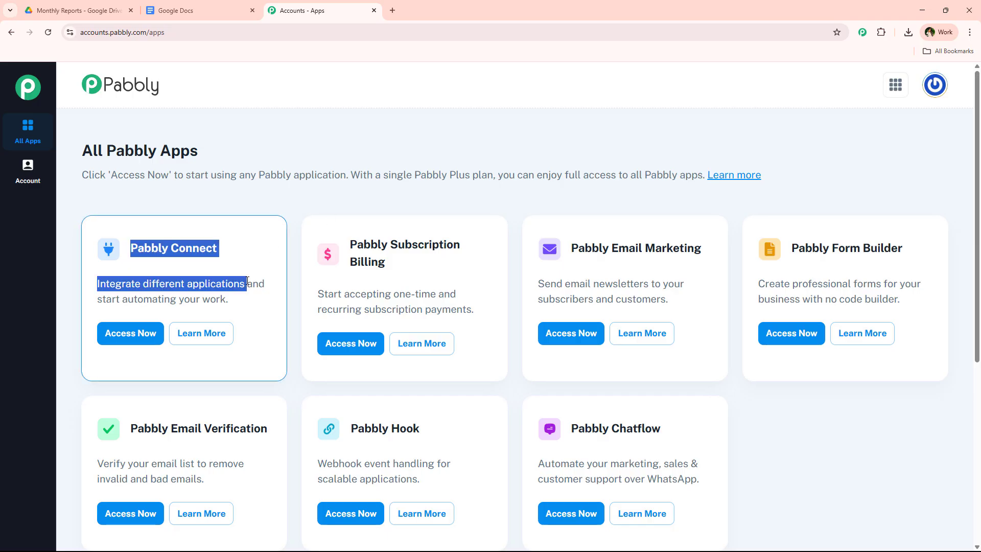
left_click(128, 335)
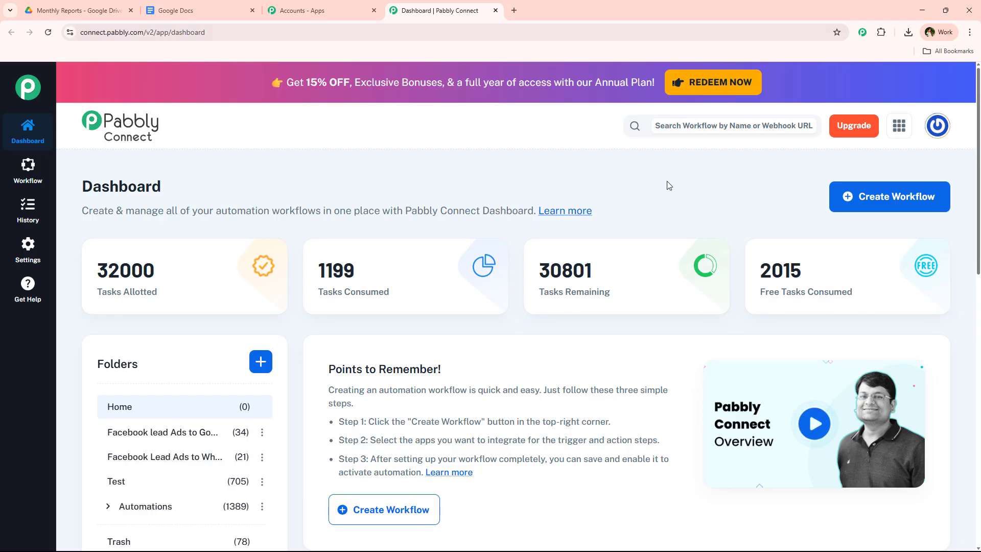
- Create a workflow named "Generate Monthly Financial Reports Using AI Agent" in the Automations folder
left_click(853, 199)
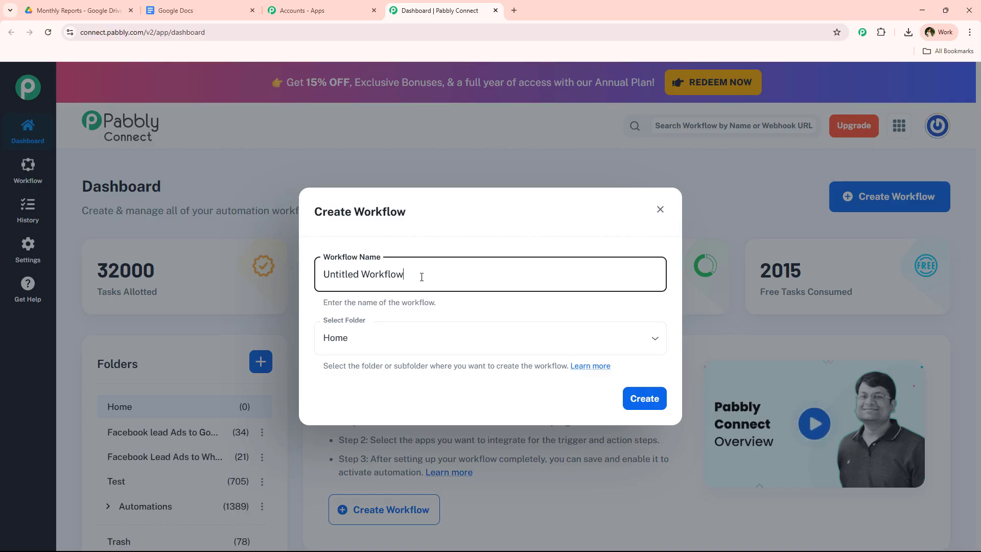
left_click(377, 351)
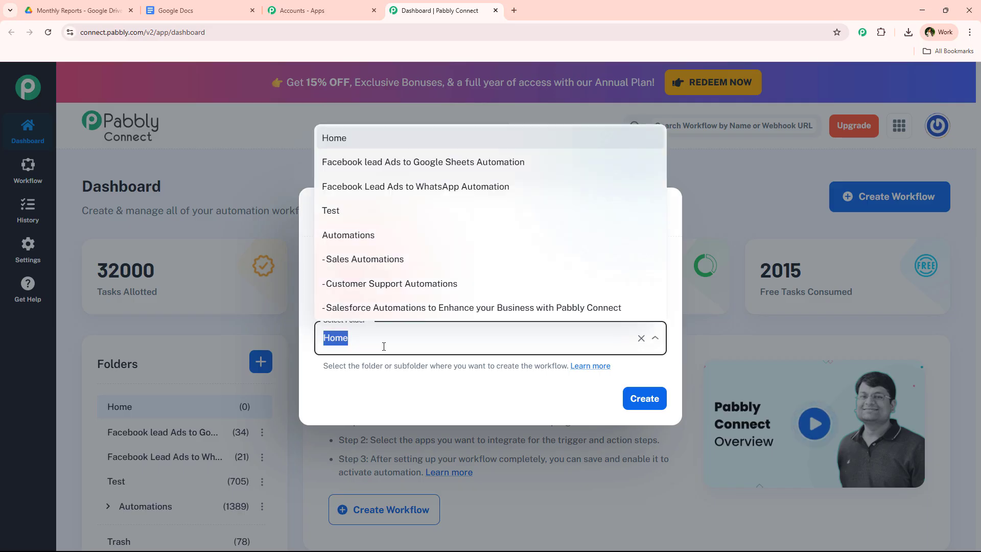
left_click(371, 239)
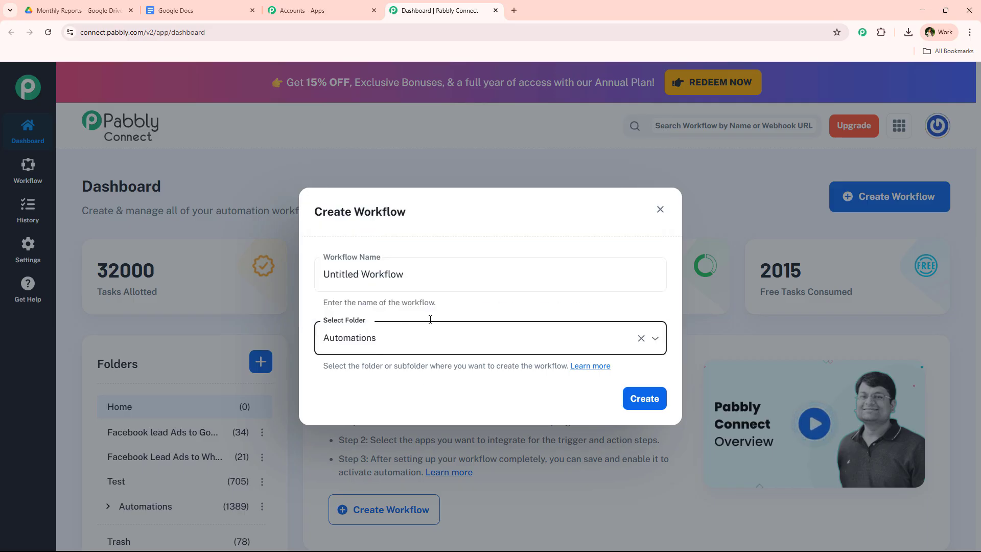
triple_click(450, 274)
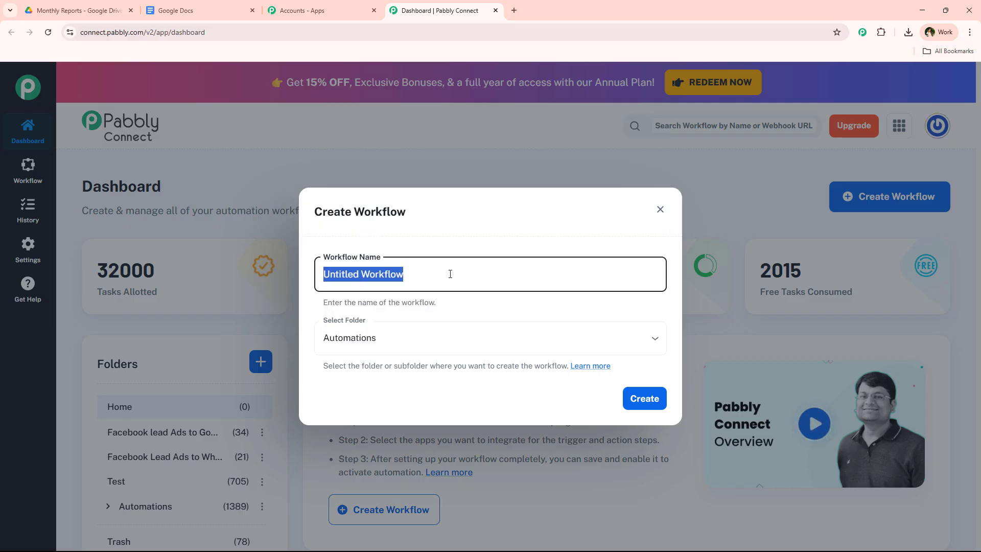
type("Generate Monthly Financial Reports Using AI Agent")
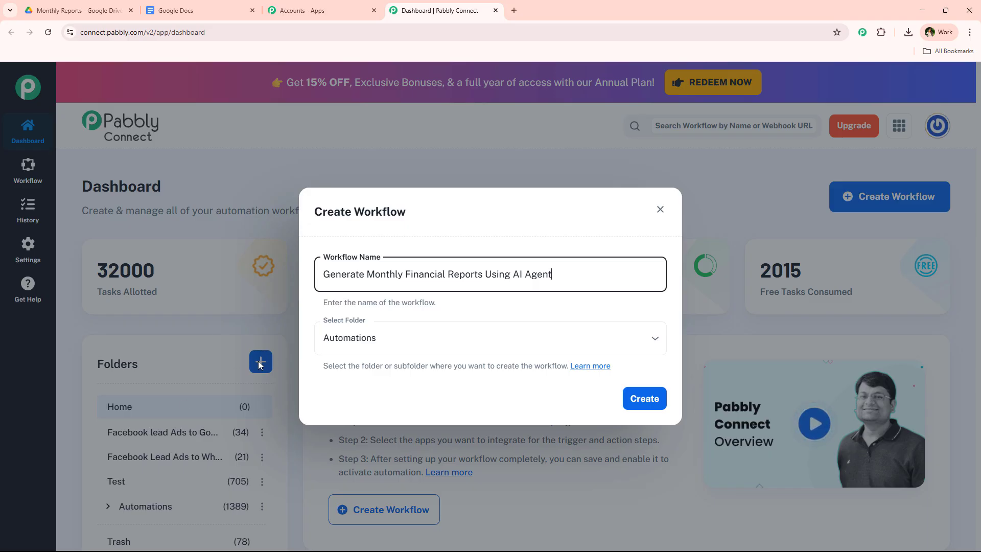
left_click(388, 392)
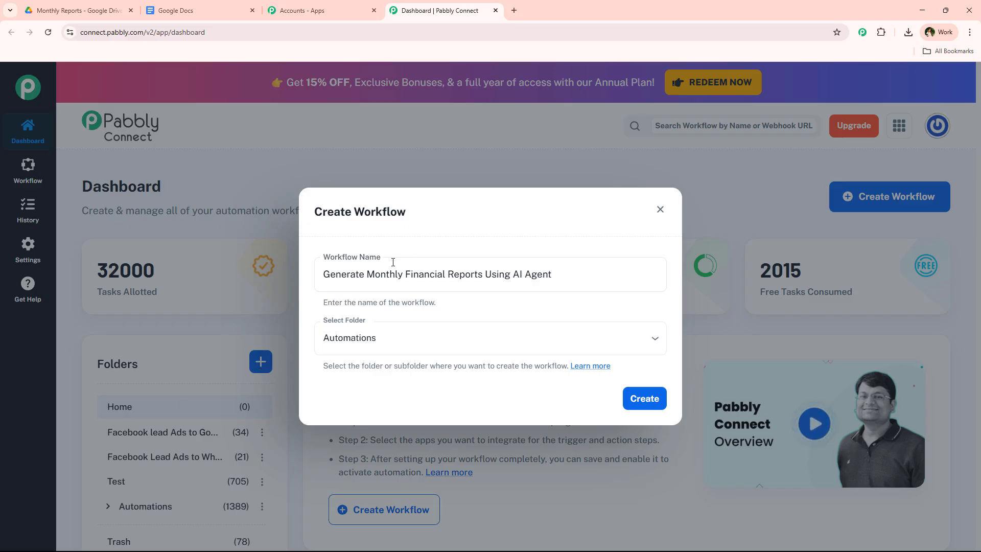
left_click(665, 405)
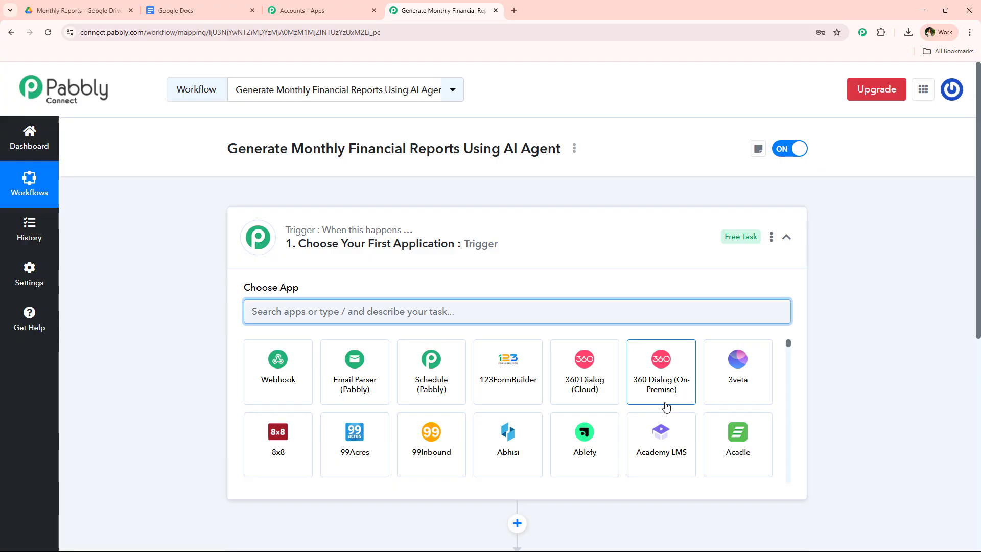
- Set the workflow's trigger to Google Drive with the event New File in Specific Folder
left_click(537, 266)
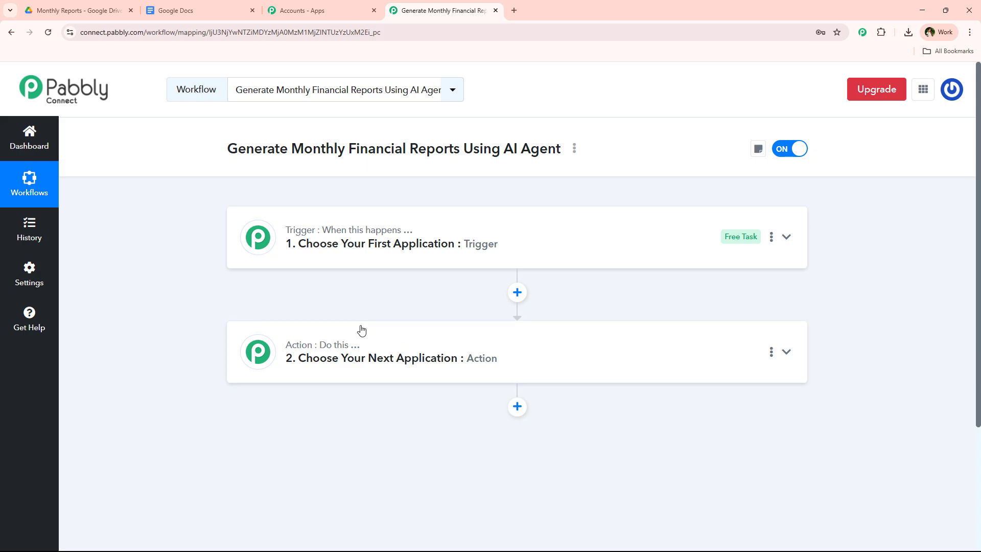
left_click(475, 238)
left_click(361, 307)
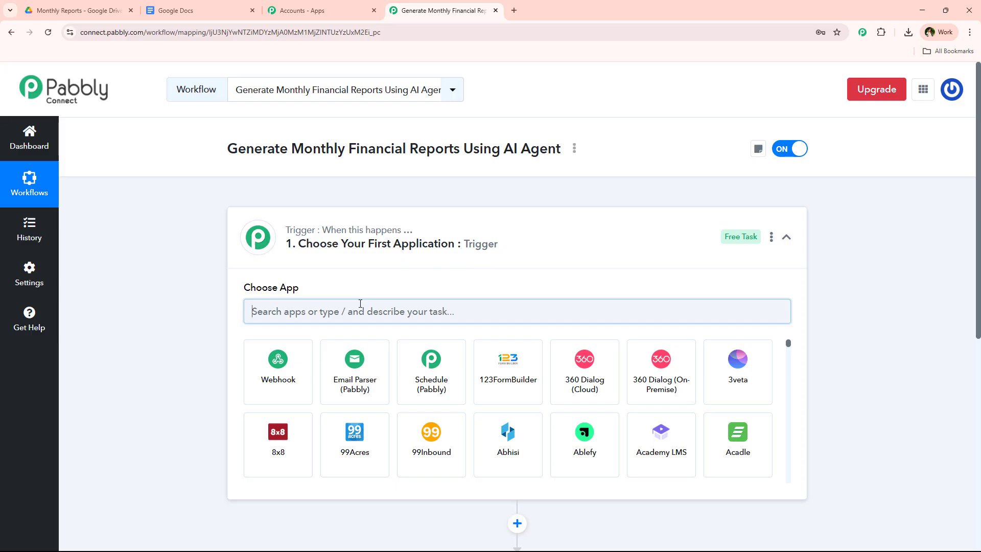
type("Dri")
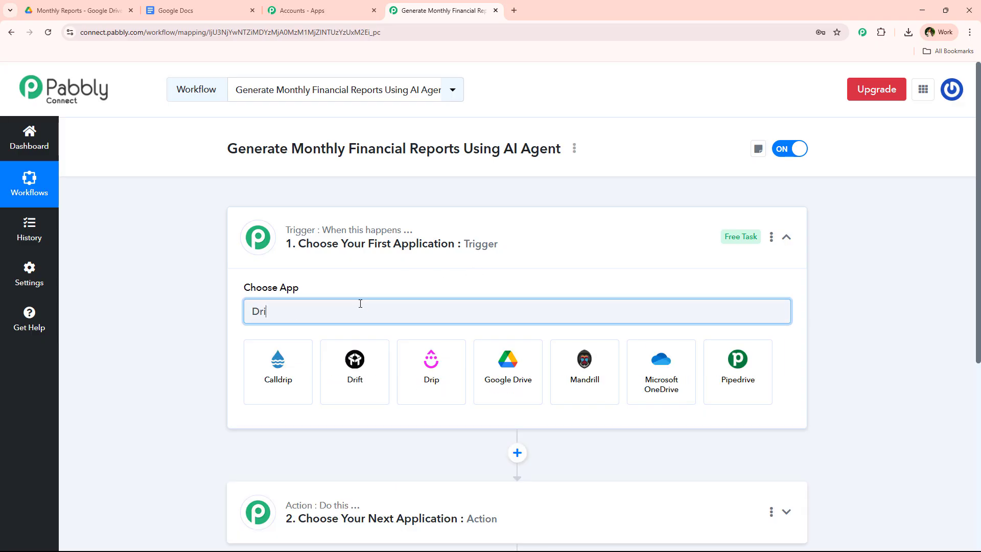
type("ve")
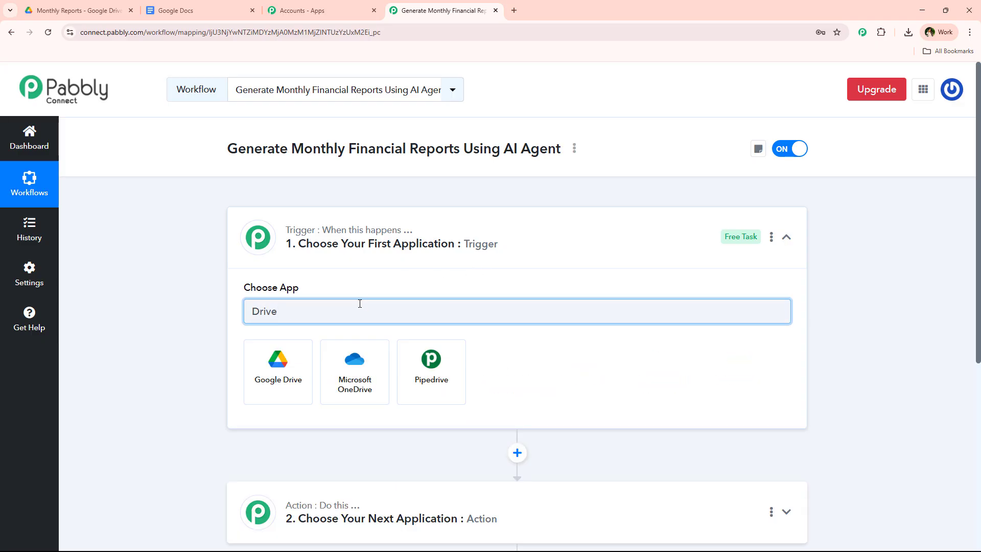
left_click(276, 375)
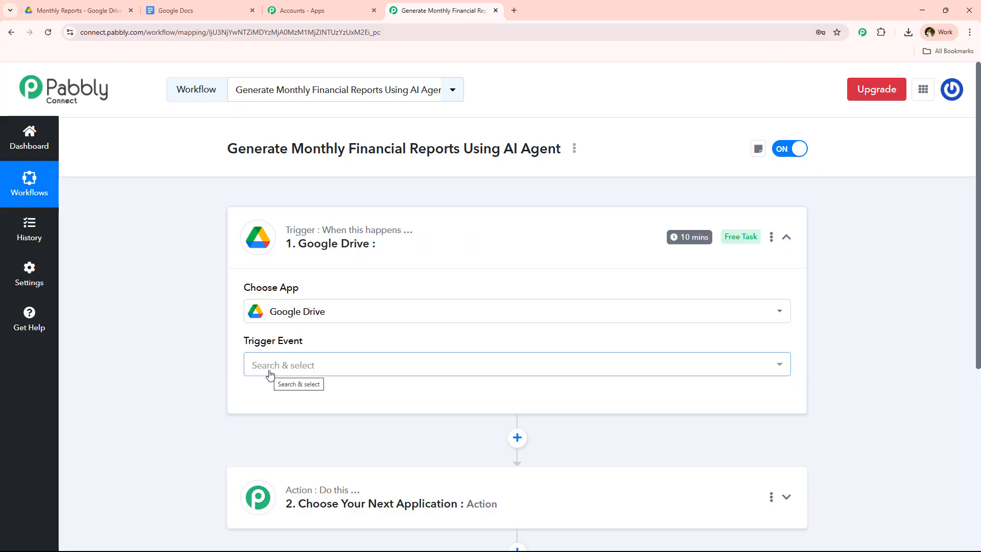
left_click(270, 374)
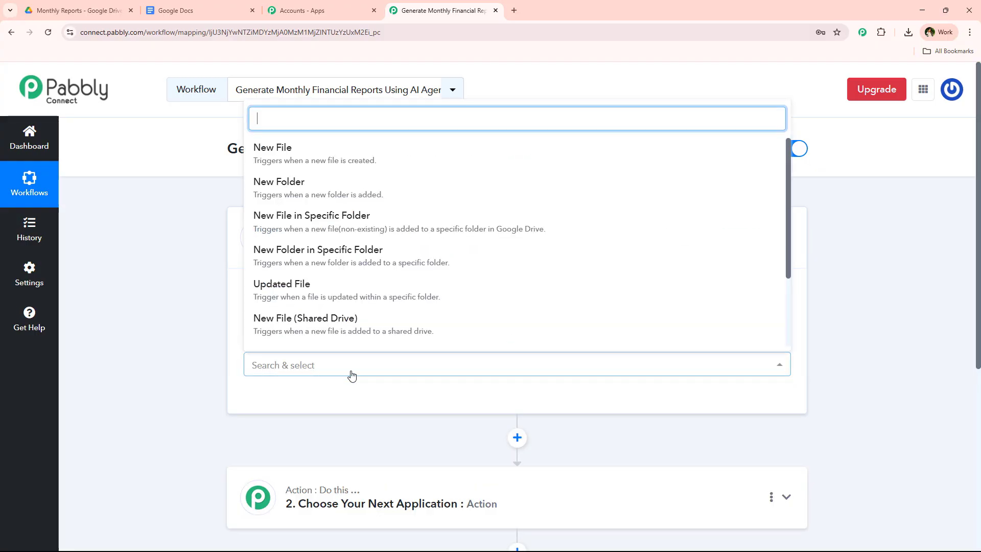
left_click(260, 216)
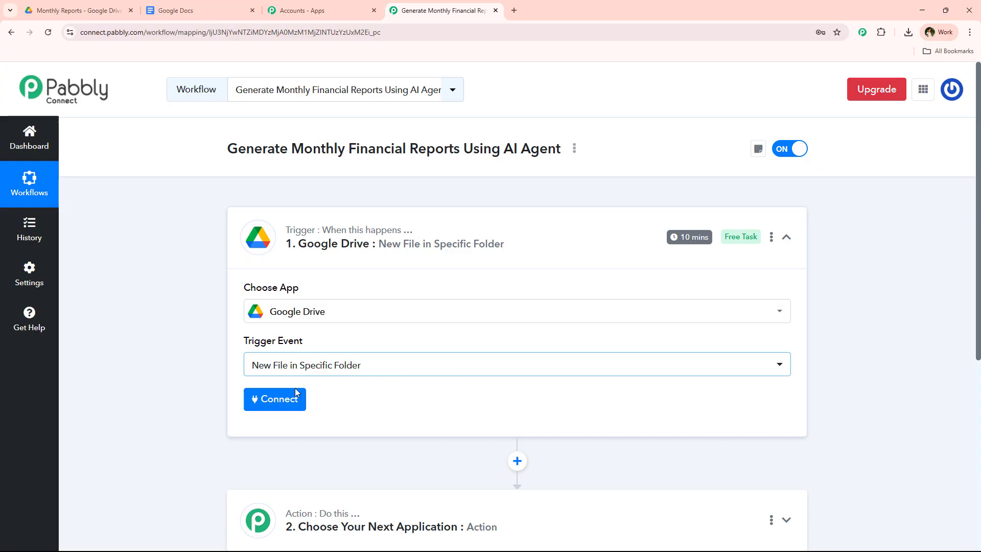
- Connect the Google Drive trigger using the existing connection Google Drive #53 and save it
left_click(289, 396)
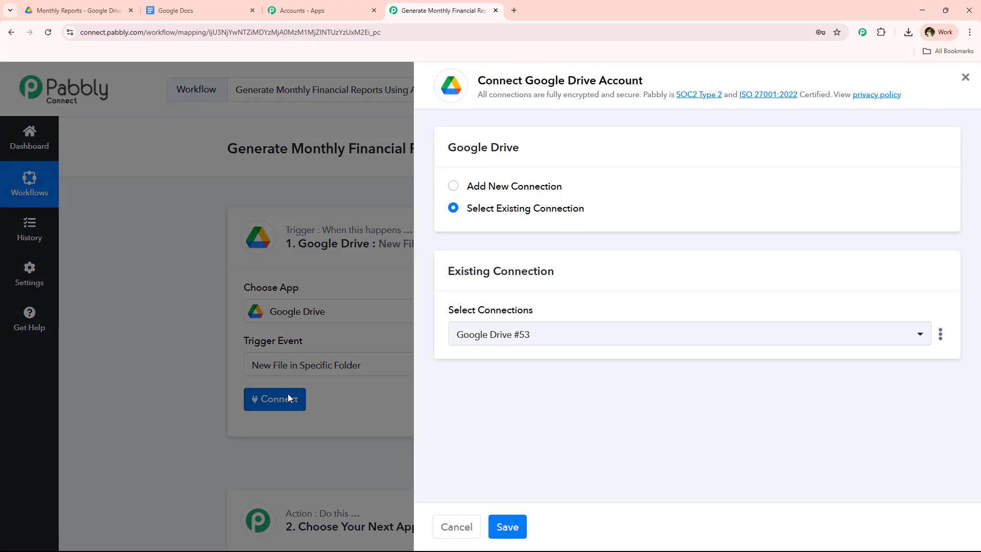
left_click(488, 187)
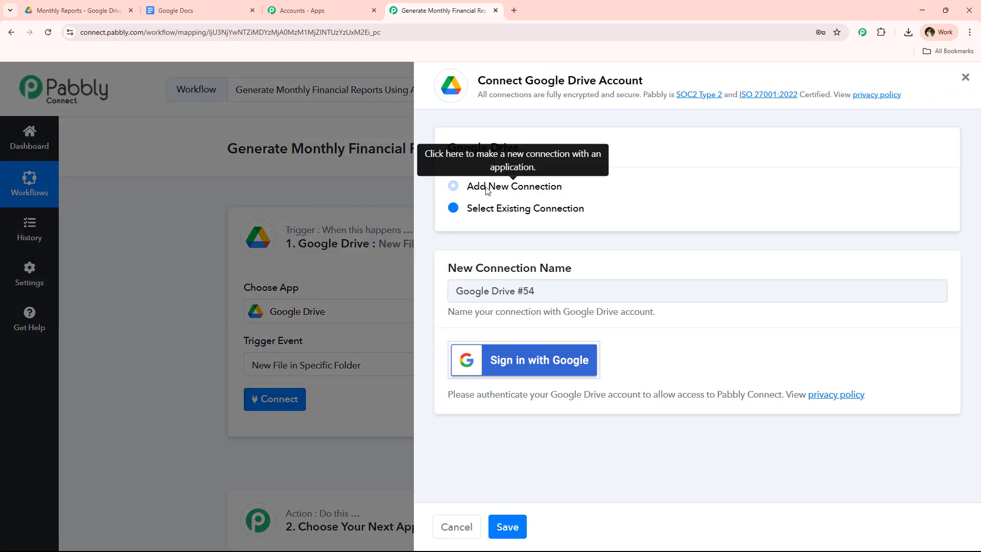
left_click(555, 215)
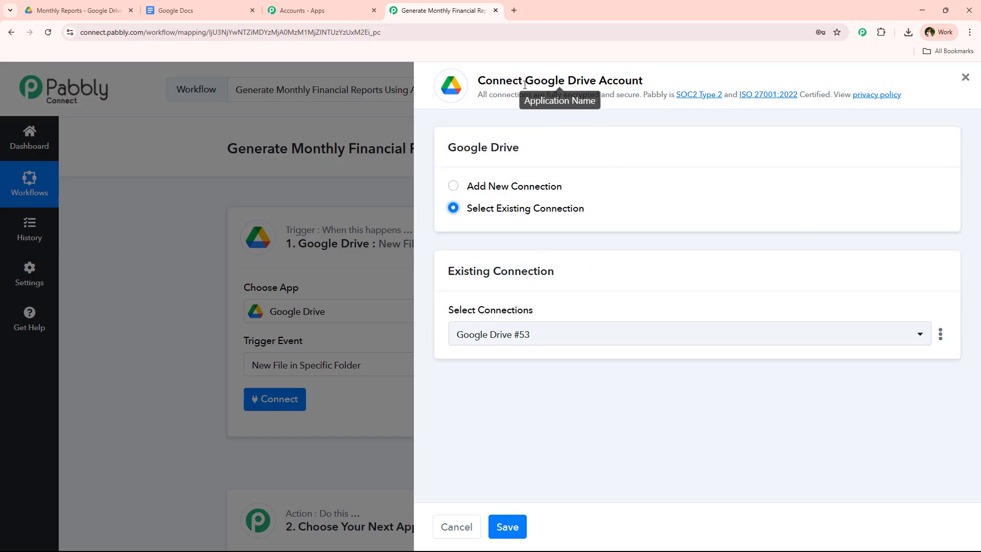
left_click_drag(525, 82, 647, 83)
left_click(562, 244)
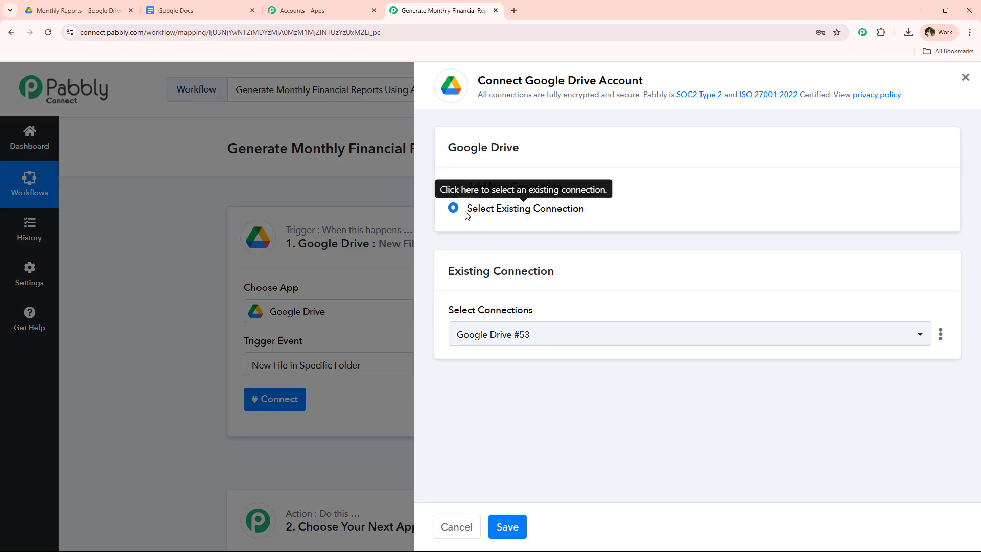
left_click_drag(466, 209, 587, 209)
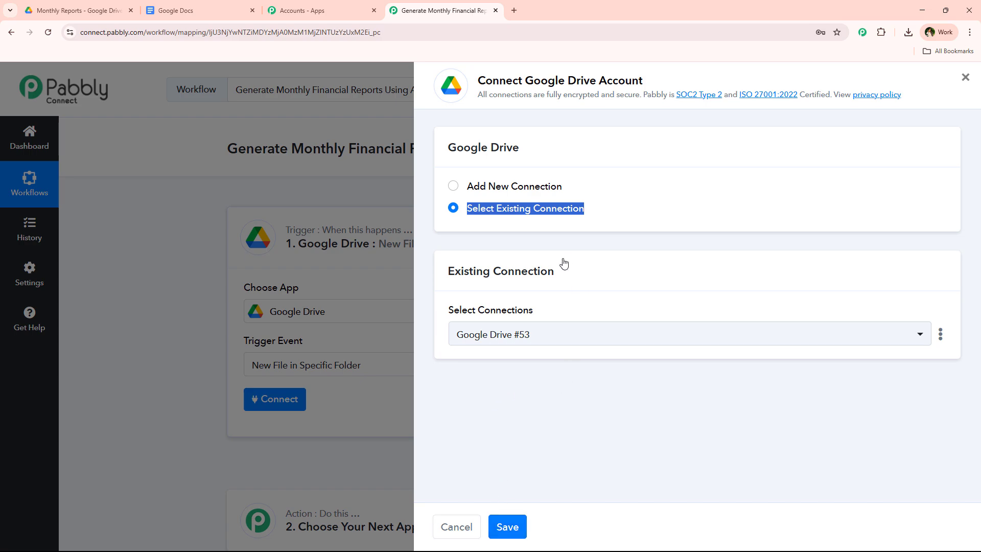
left_click(523, 182)
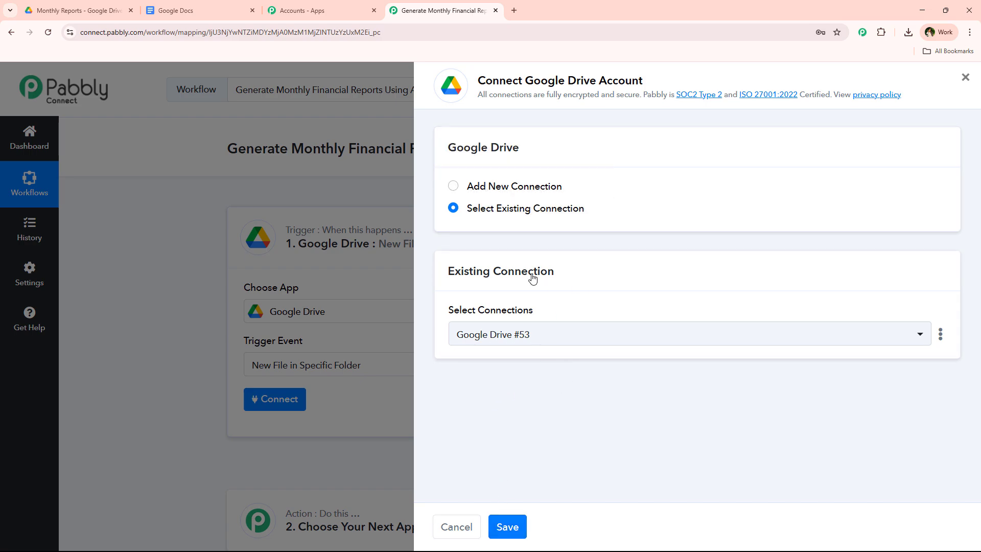
left_click(513, 186)
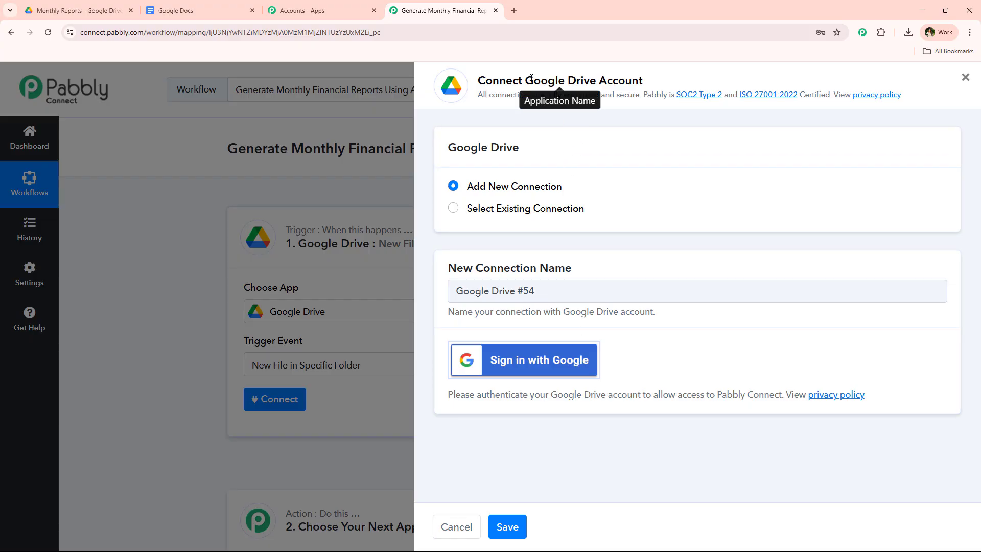
left_click_drag(526, 80, 728, 86)
left_click(527, 207)
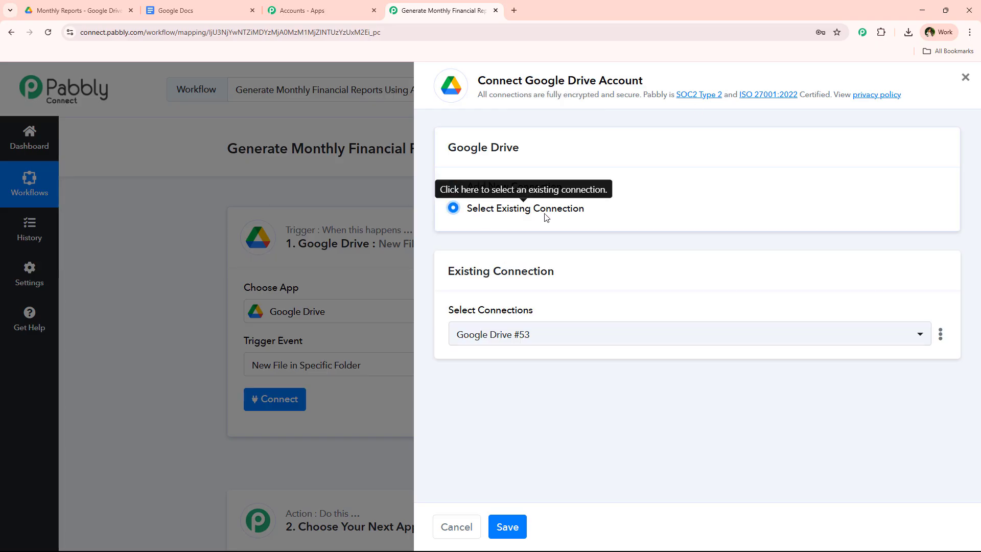
left_click(507, 526)
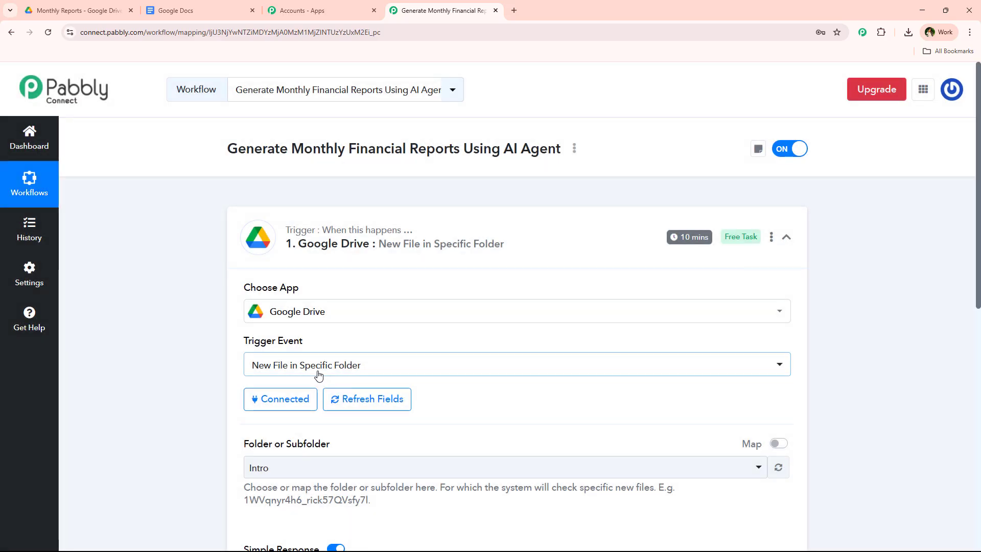
- Set the trigger's folder to Monthly Reports, matching the folder name in Google Drive
scroll(305, 370, "down", 2)
scroll(303, 371, "down", 2)
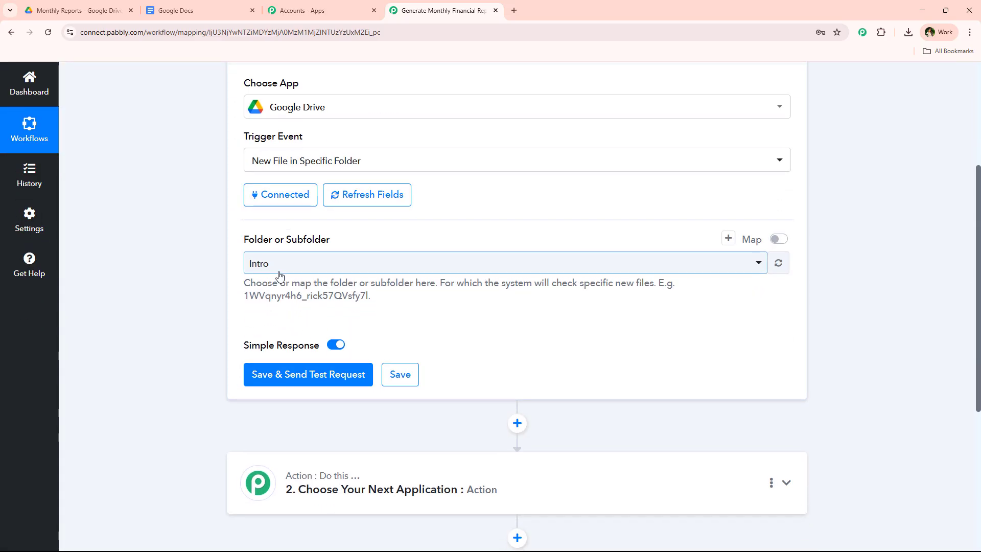
left_click(76, 10)
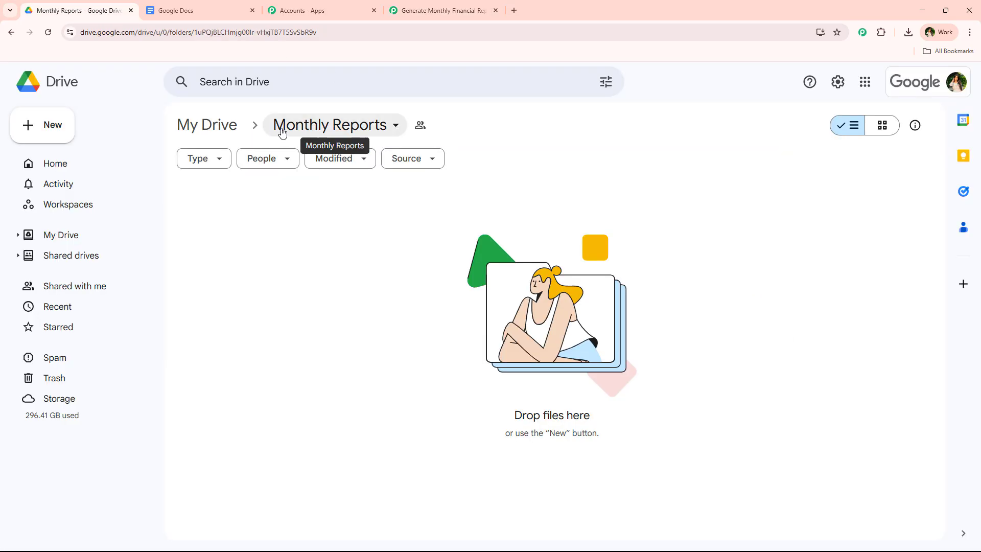
left_click(440, 10)
left_click(286, 262)
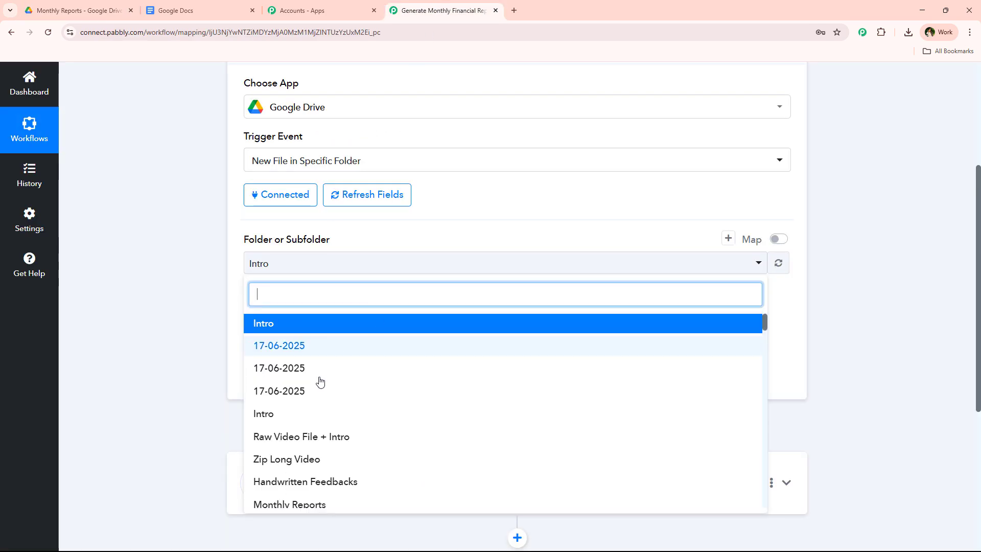
left_click(292, 506)
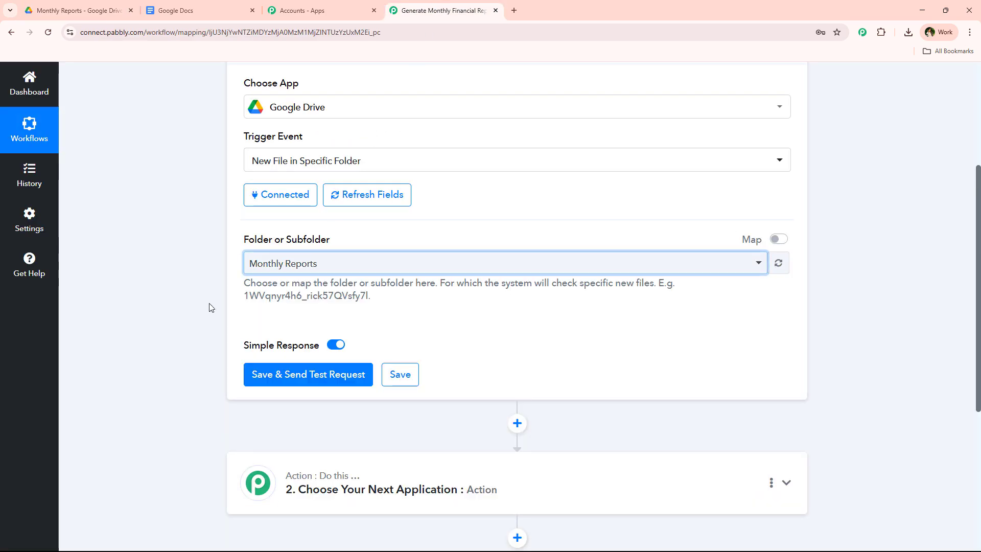
- Switch to Google Drive and review the Monthly Reports folder's general access and link role in its sharing settings
key("ctrl+1")
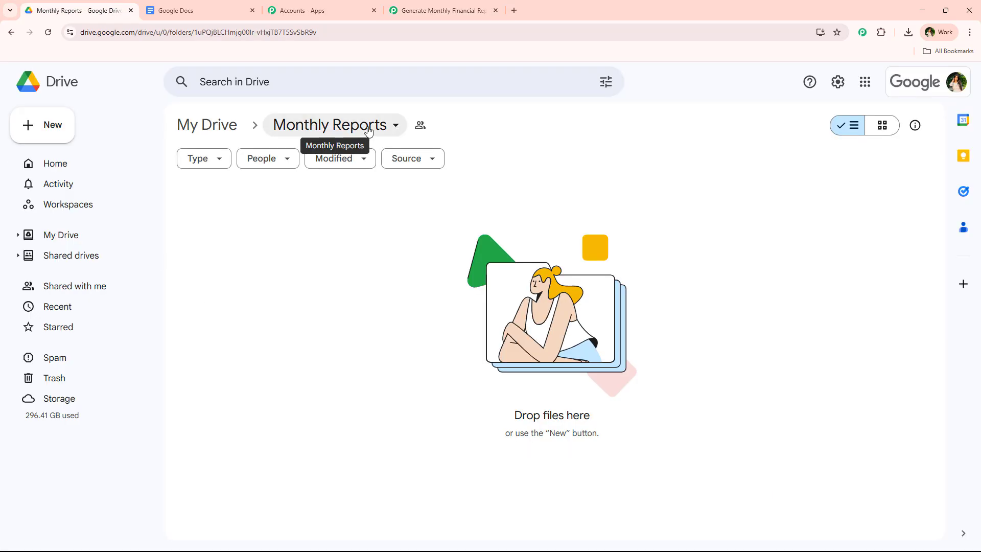
left_click(368, 131)
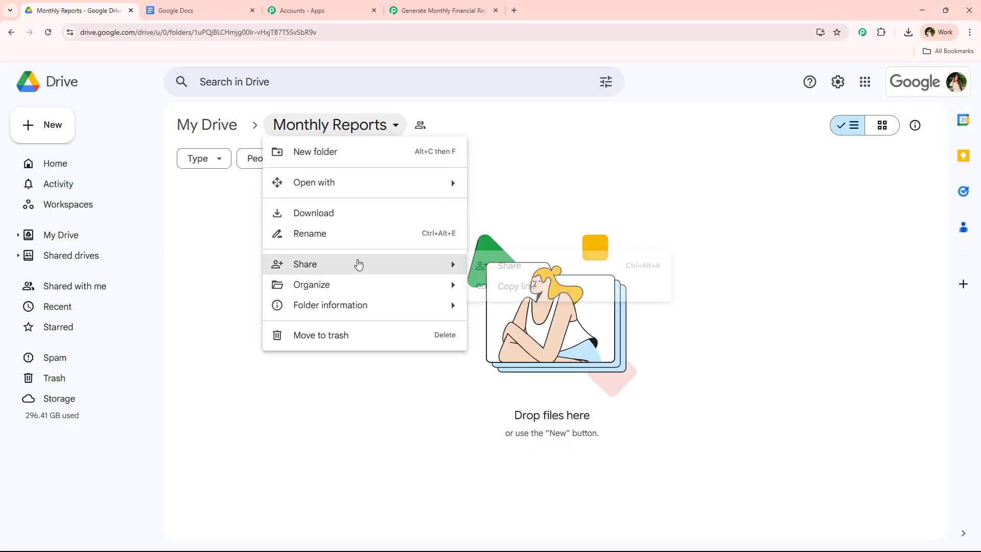
mouse_move(357, 265)
left_click(506, 273)
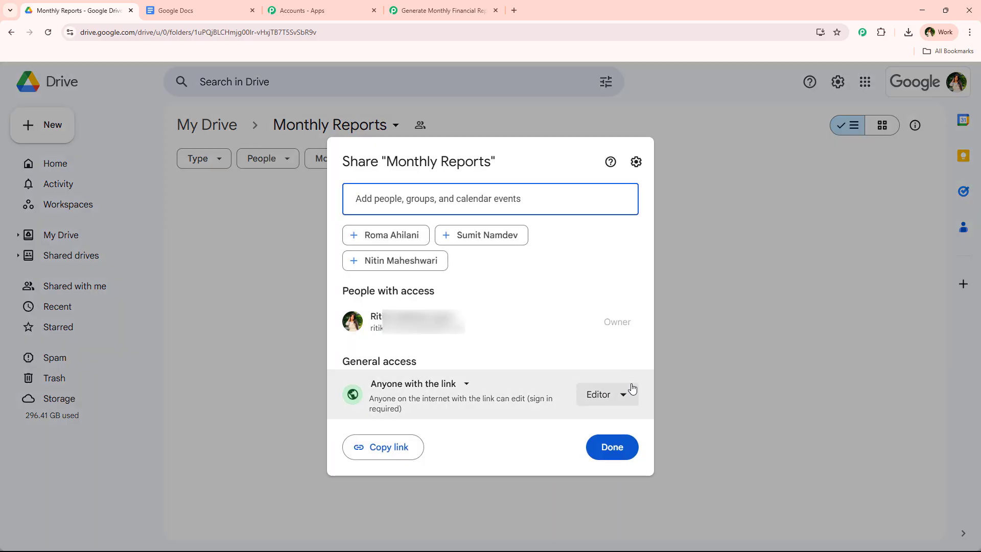
left_click(611, 446)
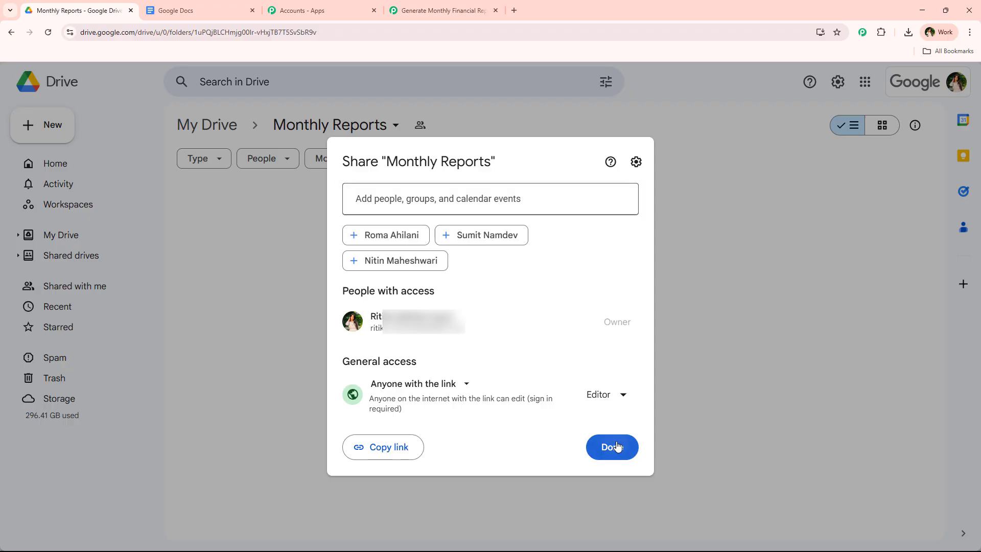
- Switch back to the Pabbly Connect workflow and check how often the Google Drive trigger looks for new data
left_click(492, 4)
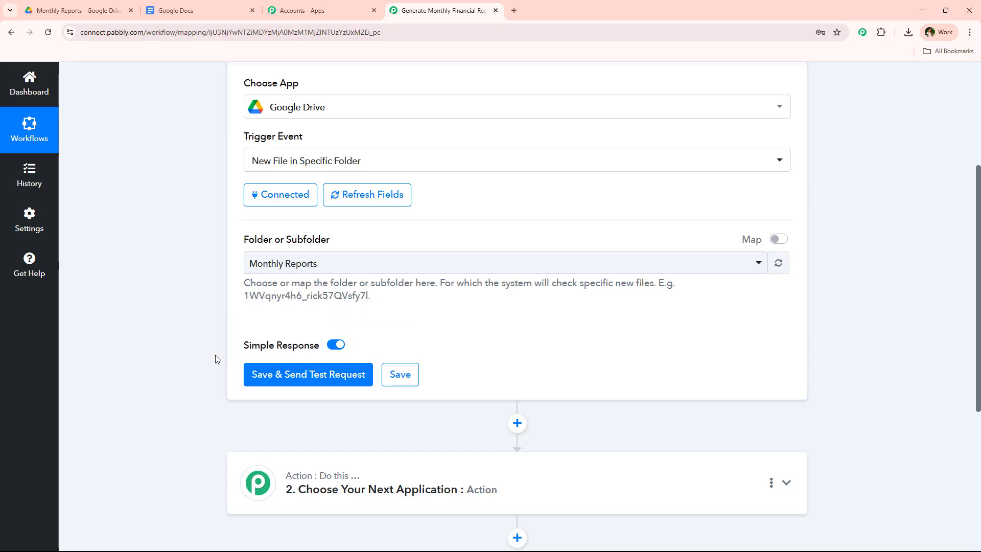
scroll(212, 357, "up", 4)
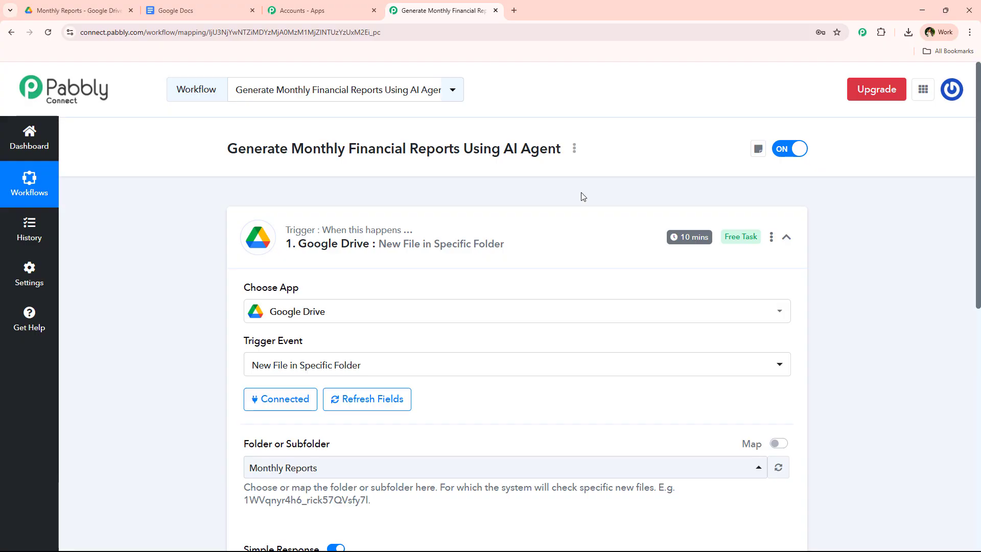
mouse_move(690, 238)
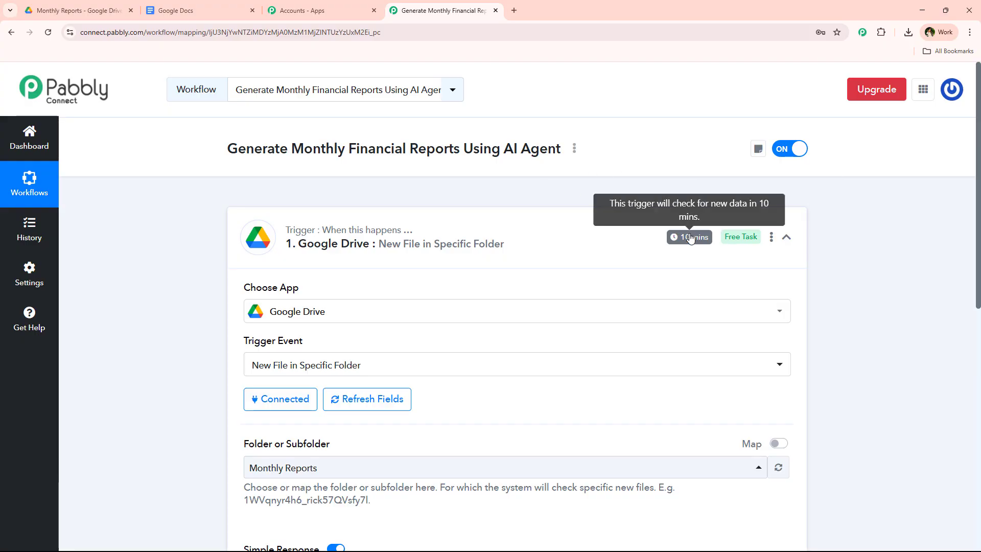
scroll(462, 276, "down", 5)
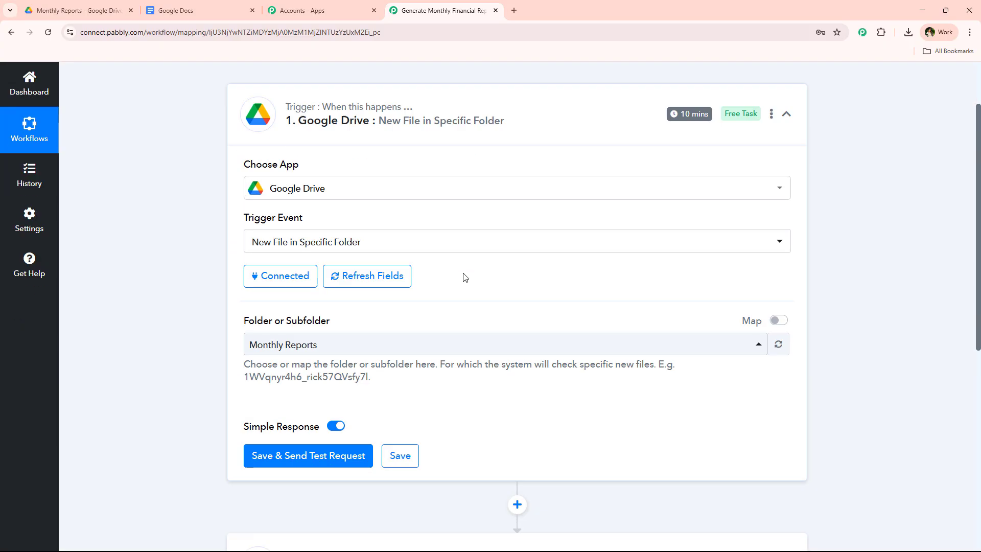
scroll(276, 286, "up", 5)
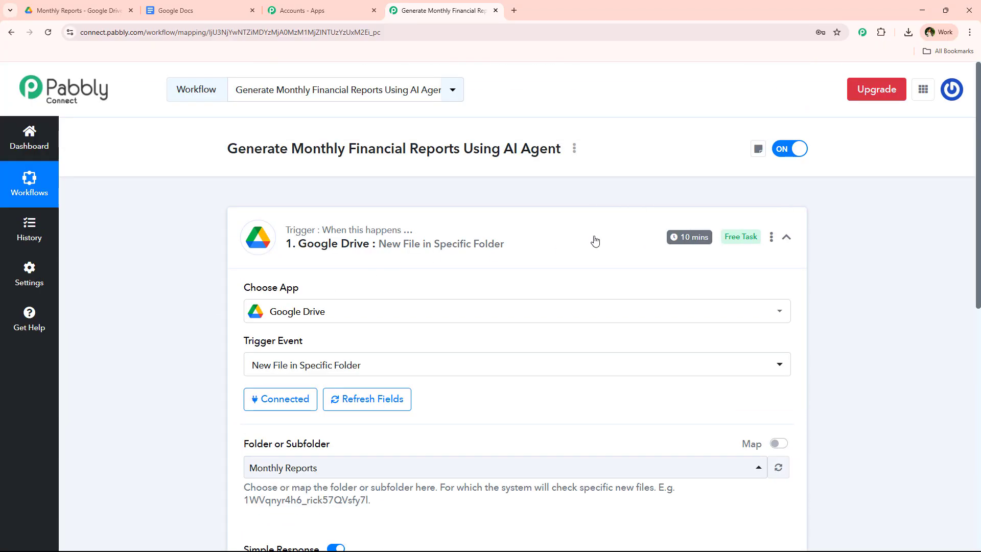
scroll(418, 248, "down", 3)
scroll(271, 320, "down", 2)
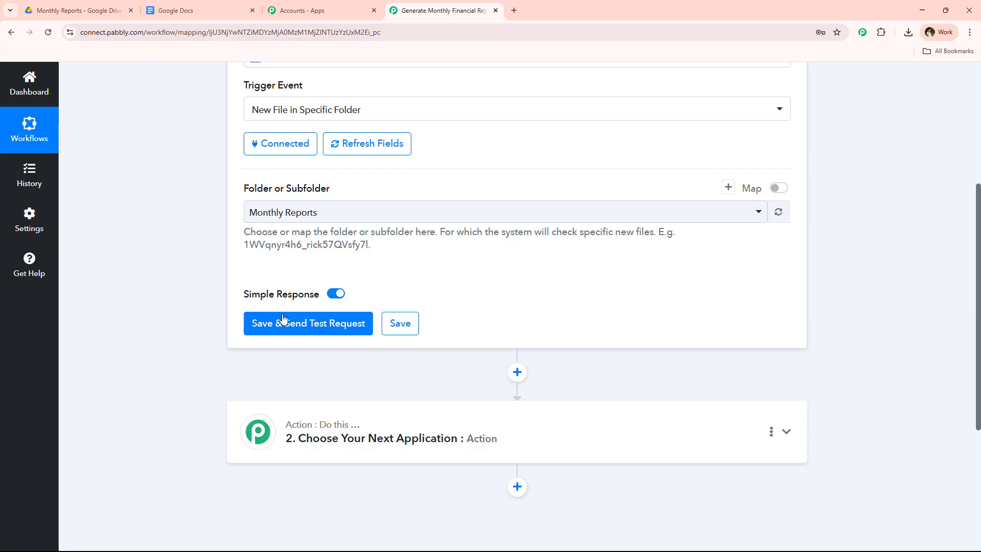
- Upload the image MAY 2025 from Downloads into the Monthly Reports folder in Google Drive and preview it
left_click(81, 5)
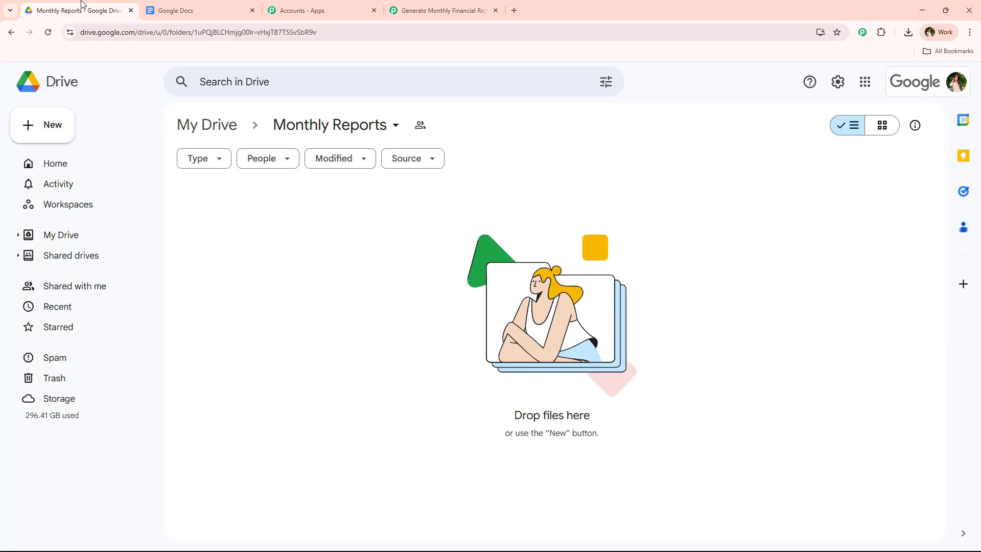
left_click(423, 11)
left_click(110, 9)
left_click(63, 139)
left_click(69, 157)
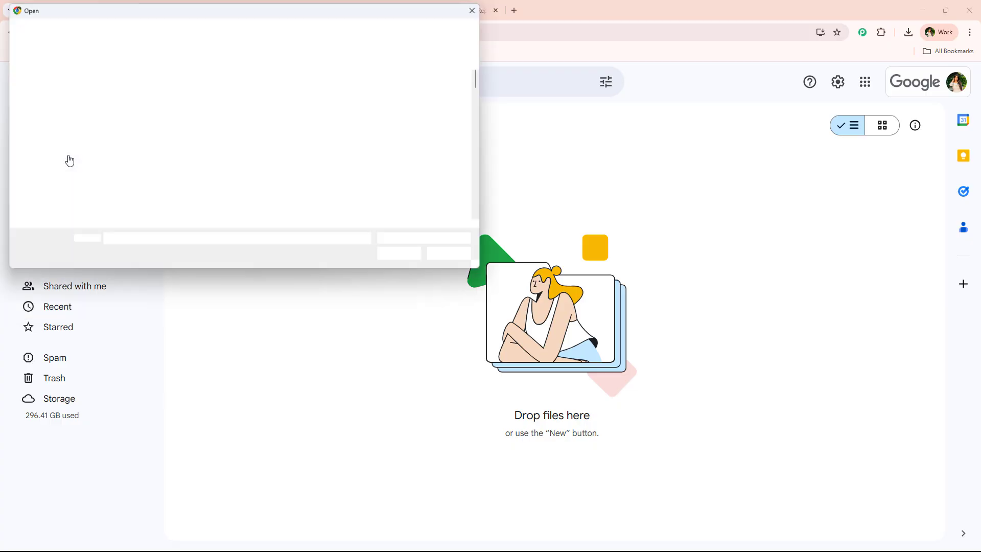
left_click(49, 151)
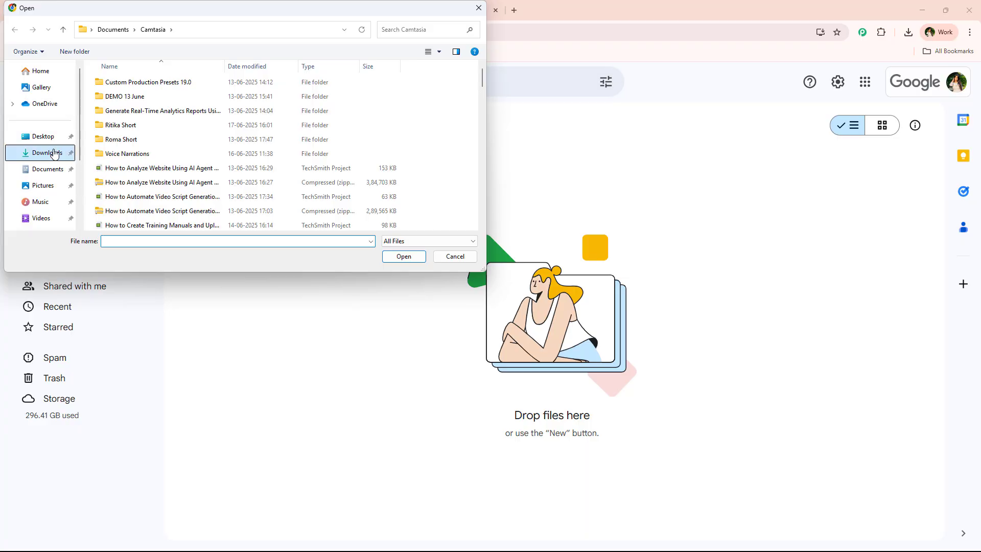
left_click(125, 96)
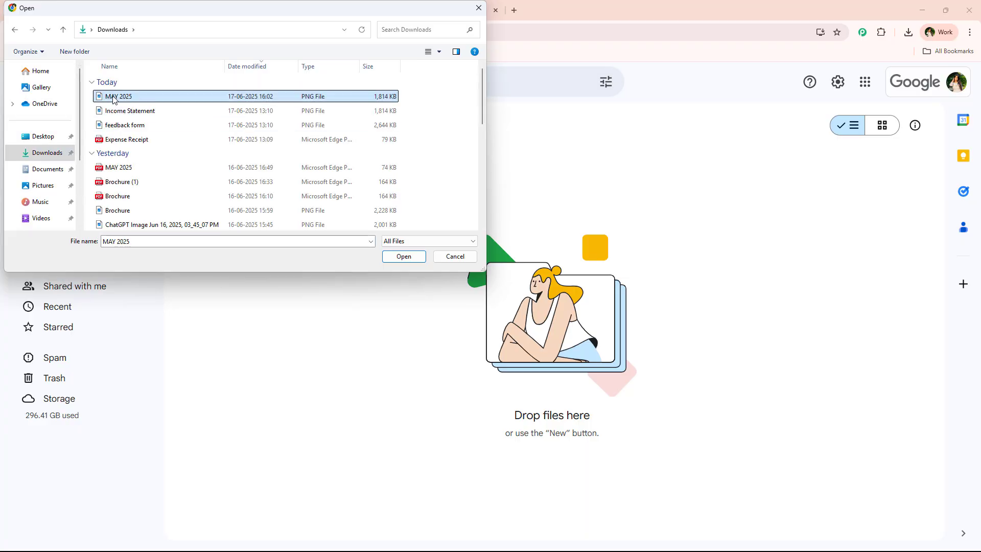
left_click(401, 257)
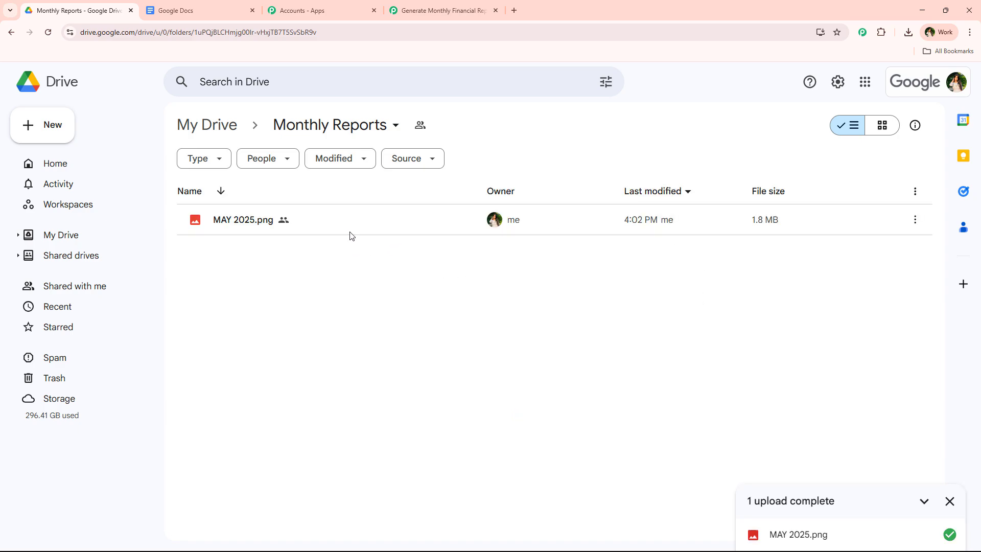
double_click(346, 223)
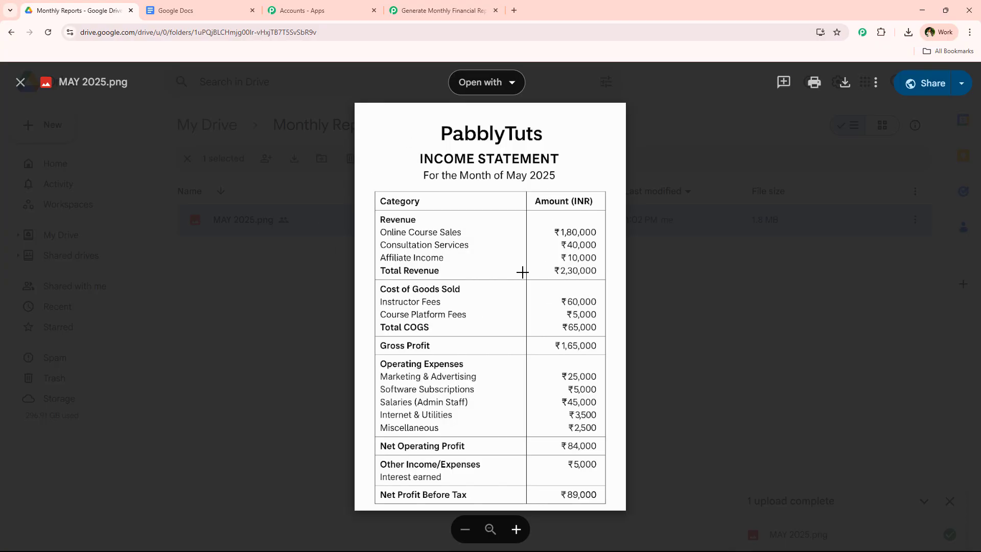
- Return to the Pabbly Connect workflow, save the Google Drive trigger with a test request, and review the received response
left_click(433, 8)
left_click(269, 323)
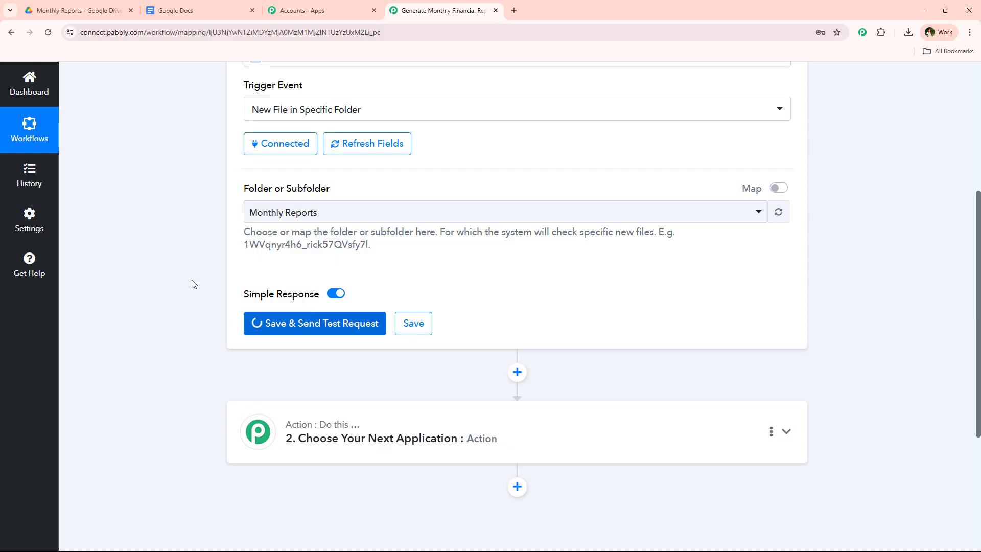
scroll(192, 284, "down", 4)
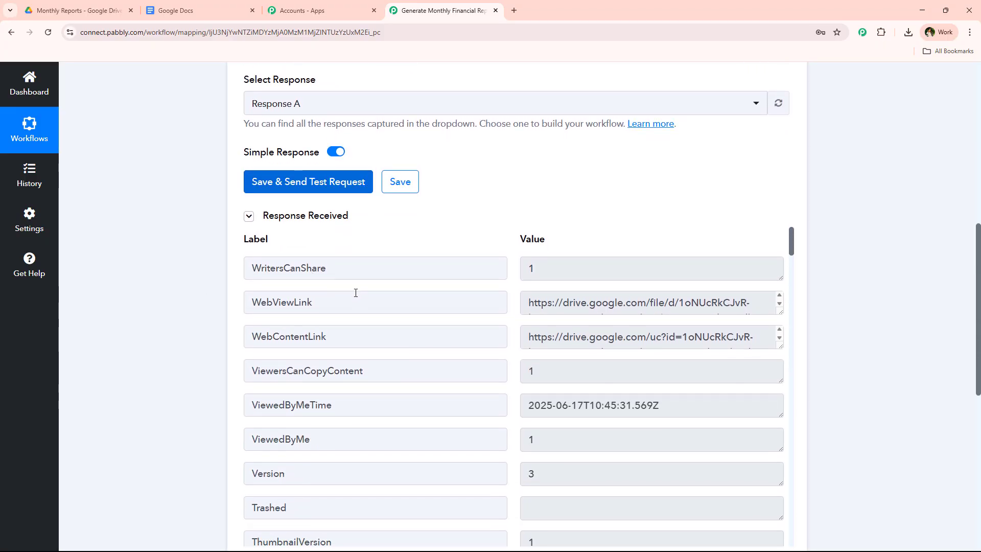
scroll(356, 293, "down", 5)
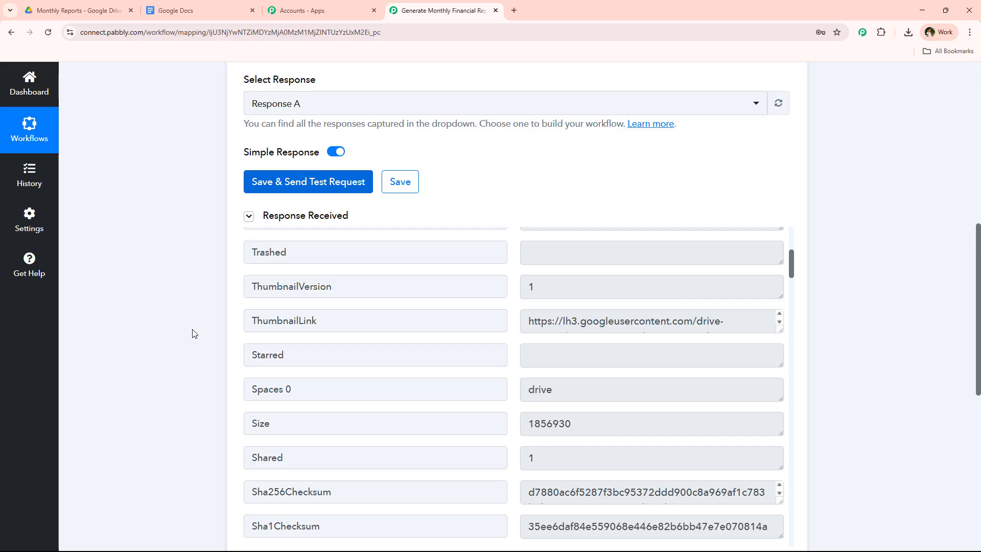
scroll(193, 334, "up", 9)
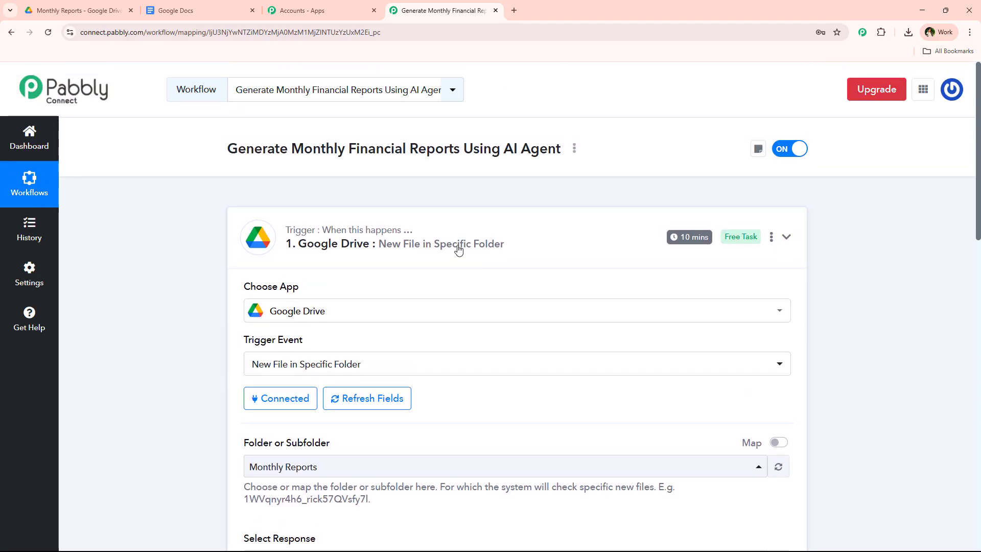
left_click(458, 249)
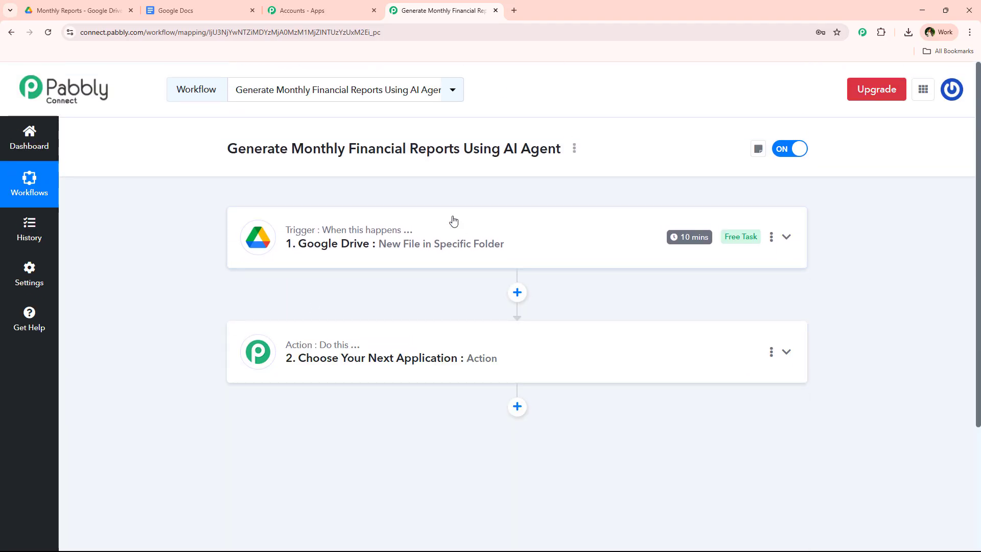
- Set the workflow's action to OpenAI (ChatGPT, DALL-E, Whisper) with the event Extract Content from PDF/Image
left_click(404, 358)
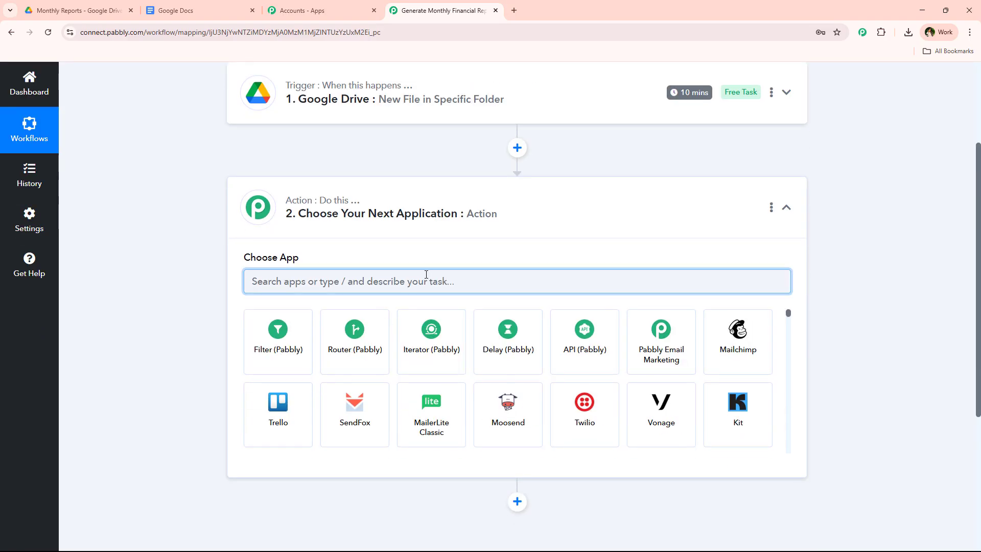
type("Ope")
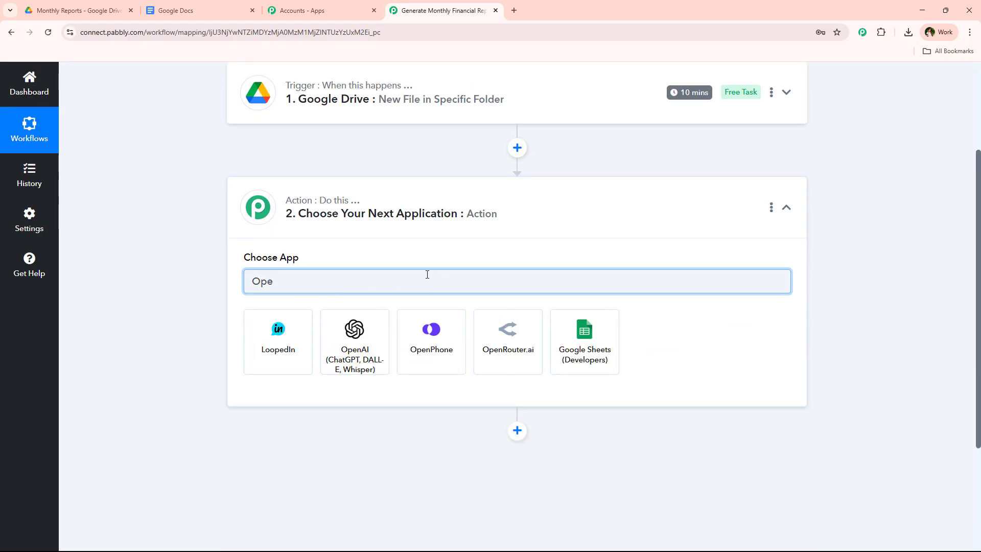
left_click(356, 329)
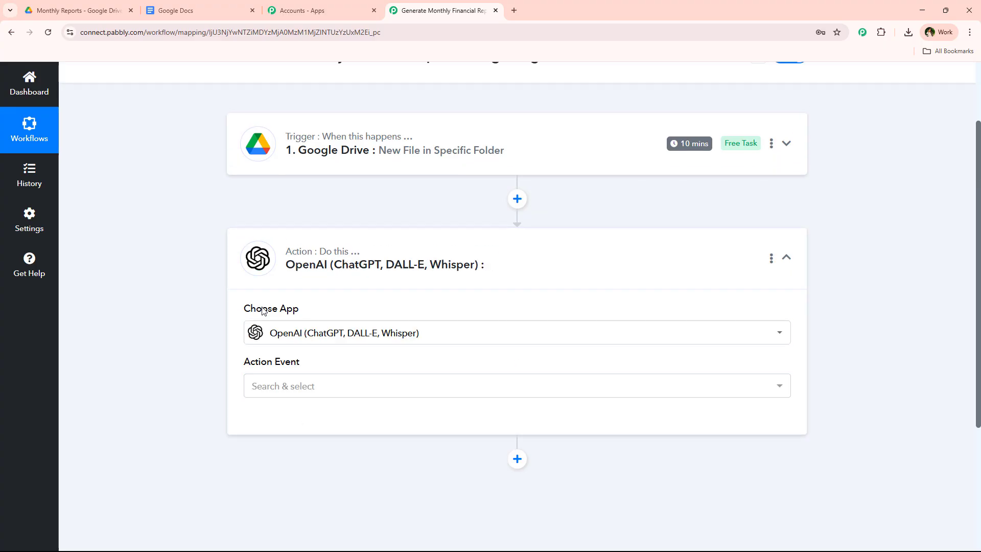
scroll(229, 339, "up", 3)
scroll(275, 404, "down", 4)
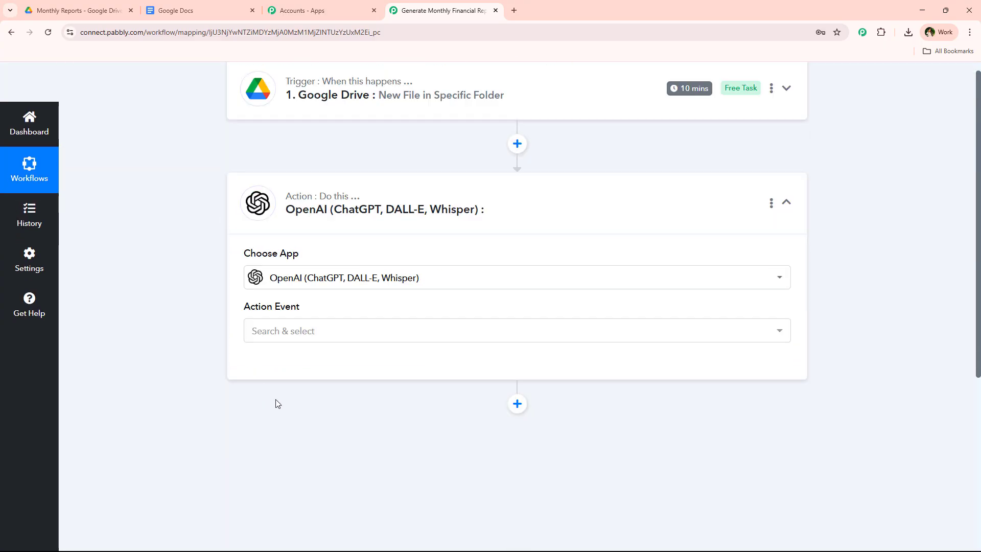
left_click(350, 331)
type("pdf")
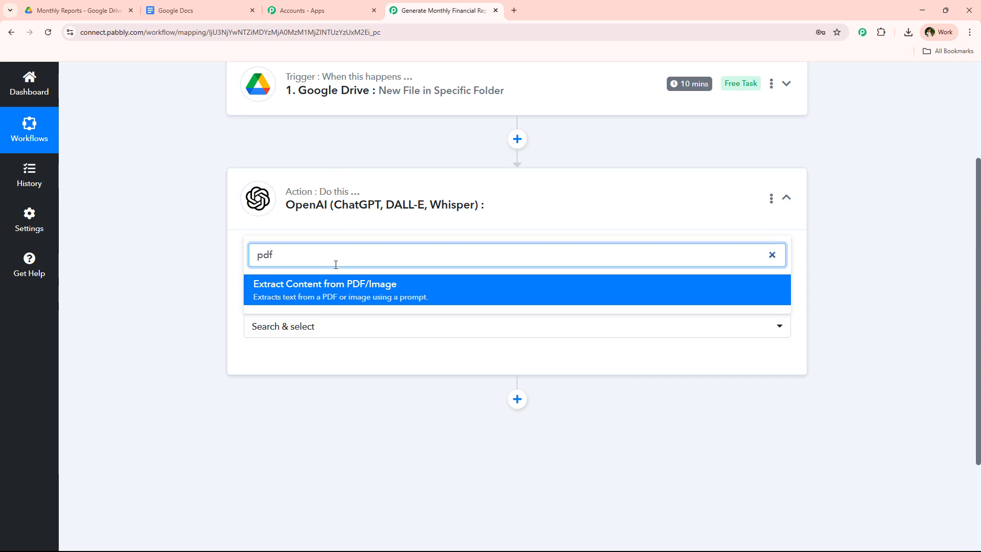
left_click(331, 286)
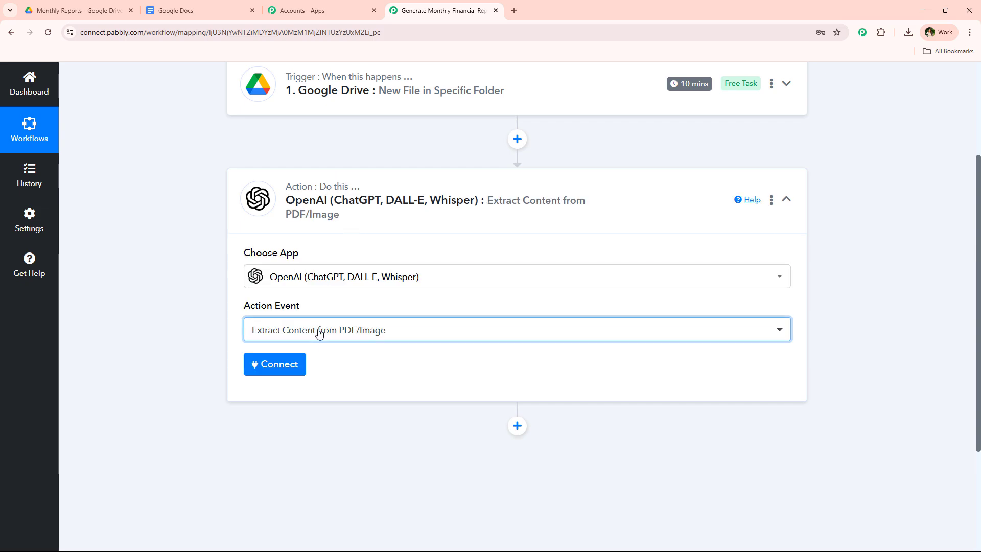
- Open the OpenAI action's connection setup, review its connection options and choose to add a new connection
left_click(279, 372)
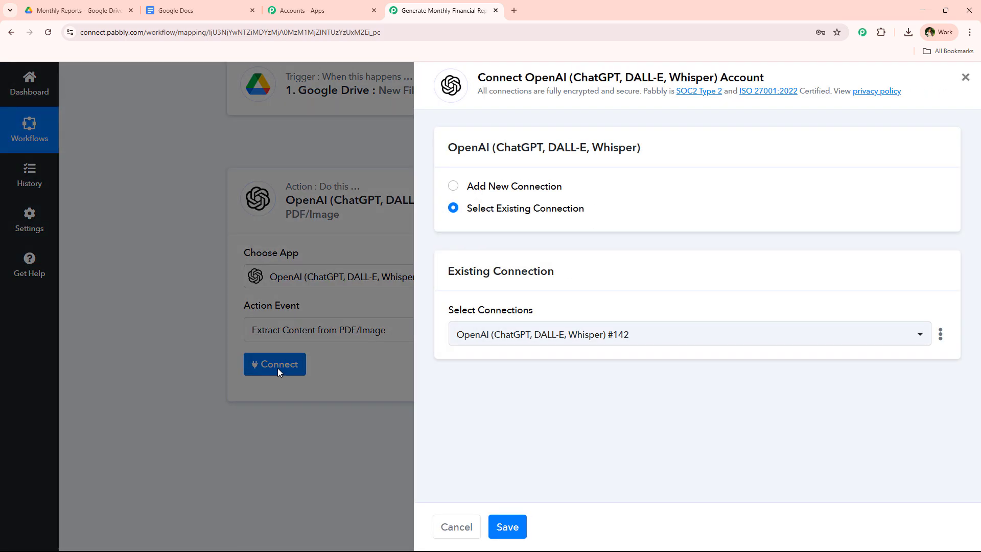
left_click_drag(466, 187, 463, 210)
left_click(477, 230)
left_click_drag(526, 77, 568, 78)
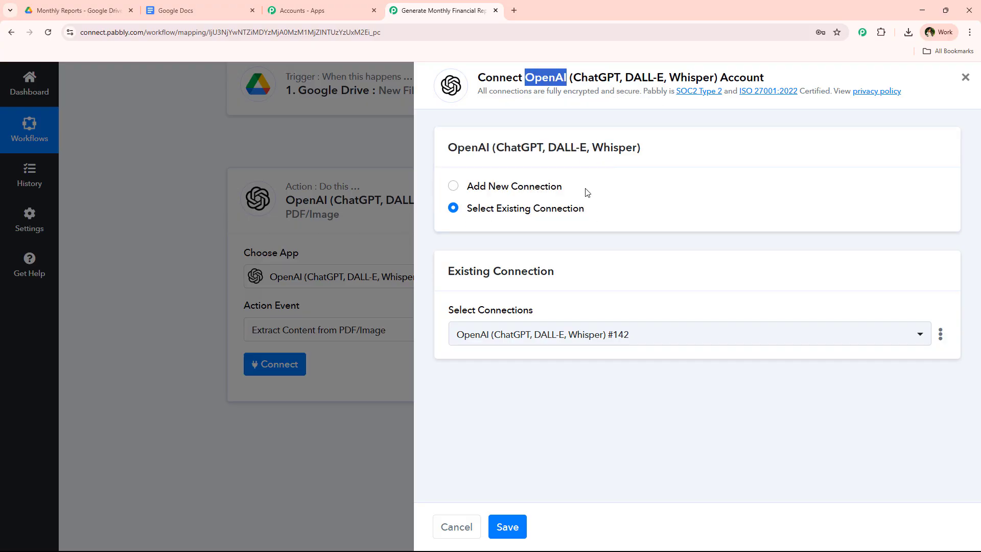
left_click(521, 245)
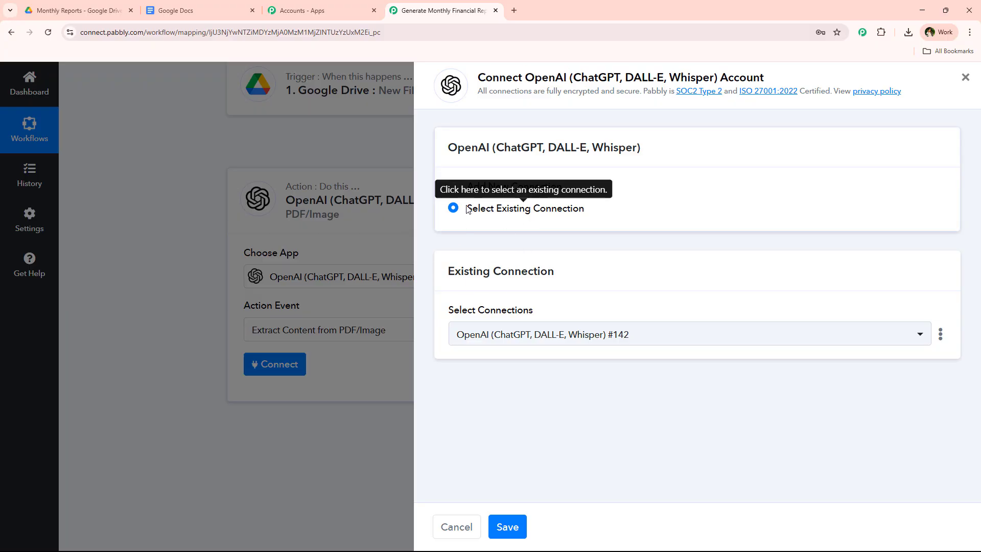
left_click_drag(470, 216, 607, 223)
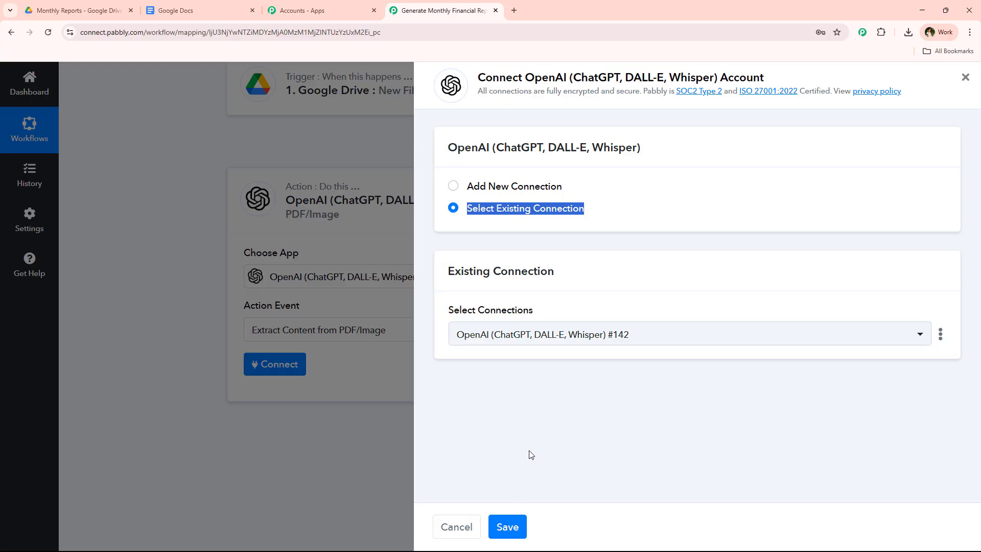
left_click(513, 187)
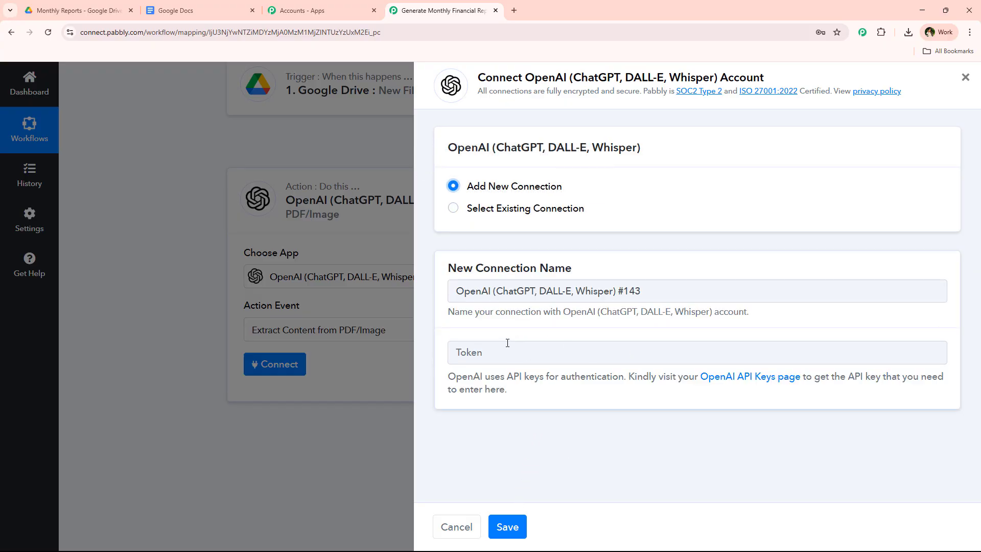
left_click_drag(630, 377, 701, 378)
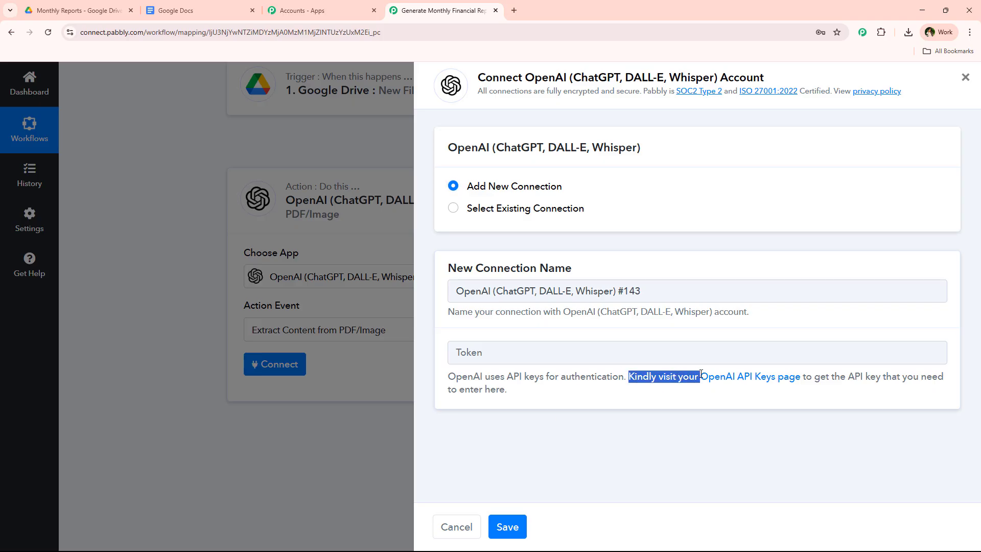
- Open the OpenAI API keys page and view the form for creating a new secret key without creating one
left_click(723, 378)
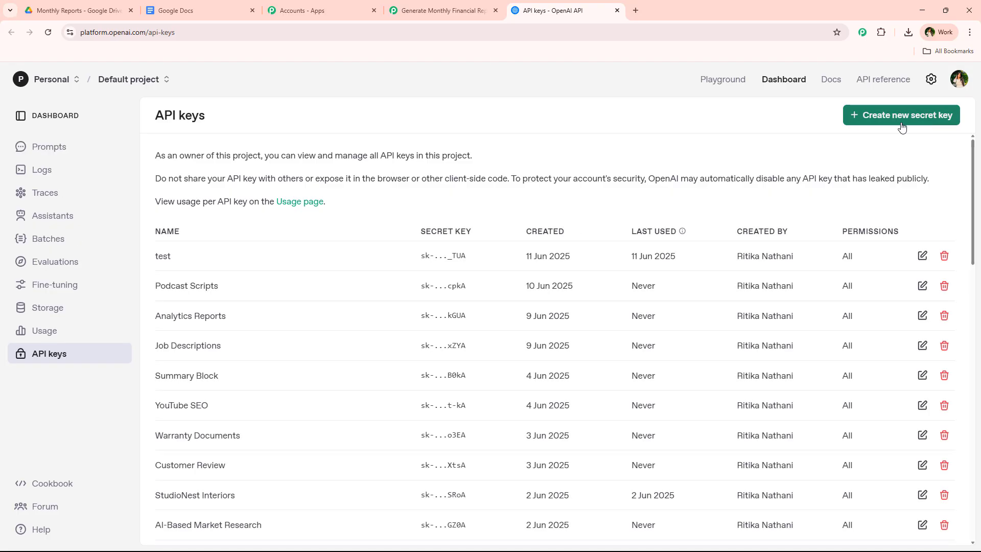
left_click(902, 125)
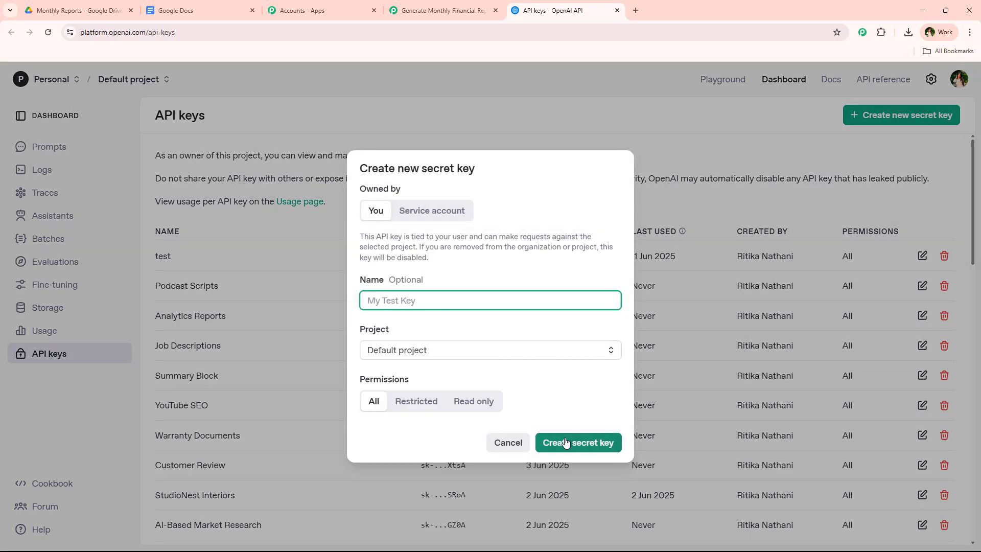
left_click(510, 443)
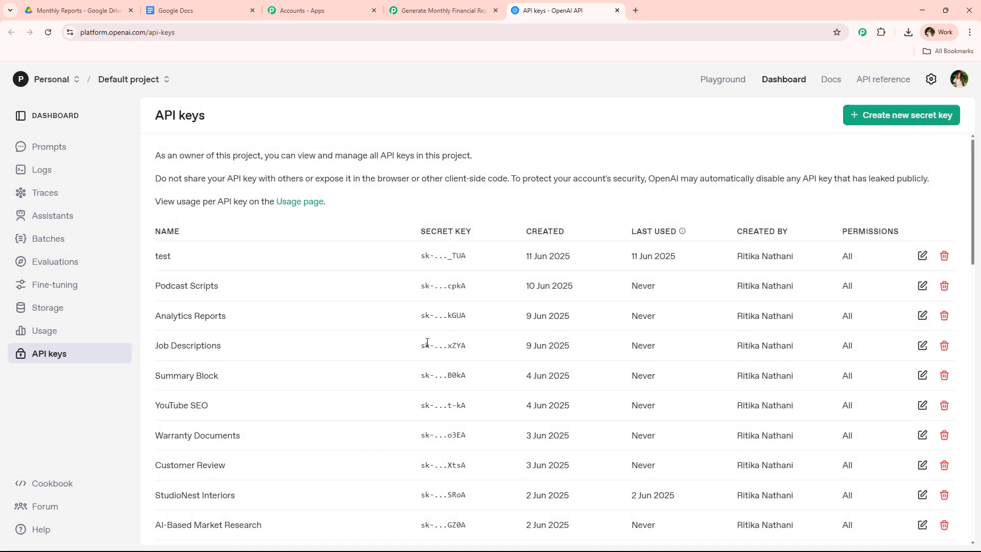
- Return to the Pabbly Connect workflow, enter the OpenAI API token for the new connection and save it
left_click(439, 10)
left_click(501, 355)
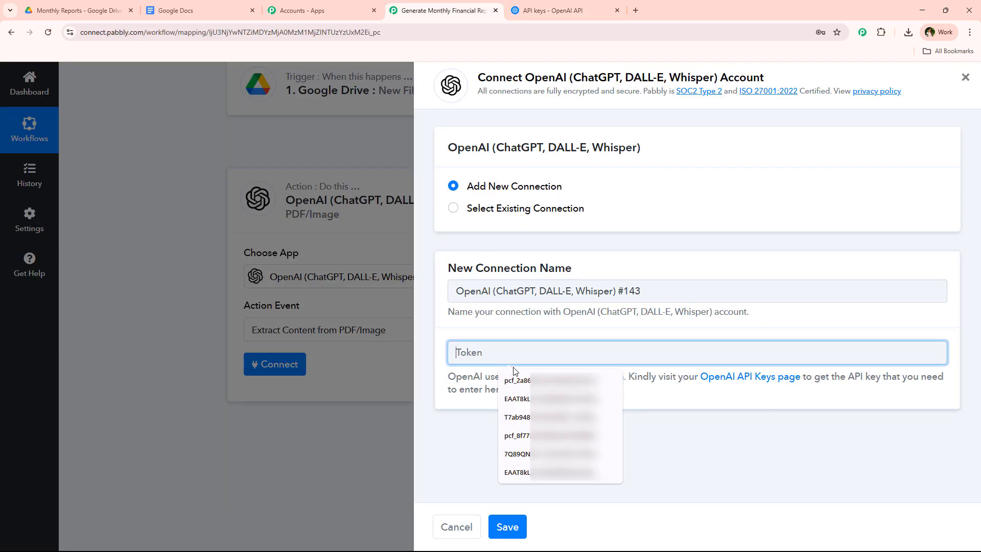
left_click(511, 399)
left_click(507, 527)
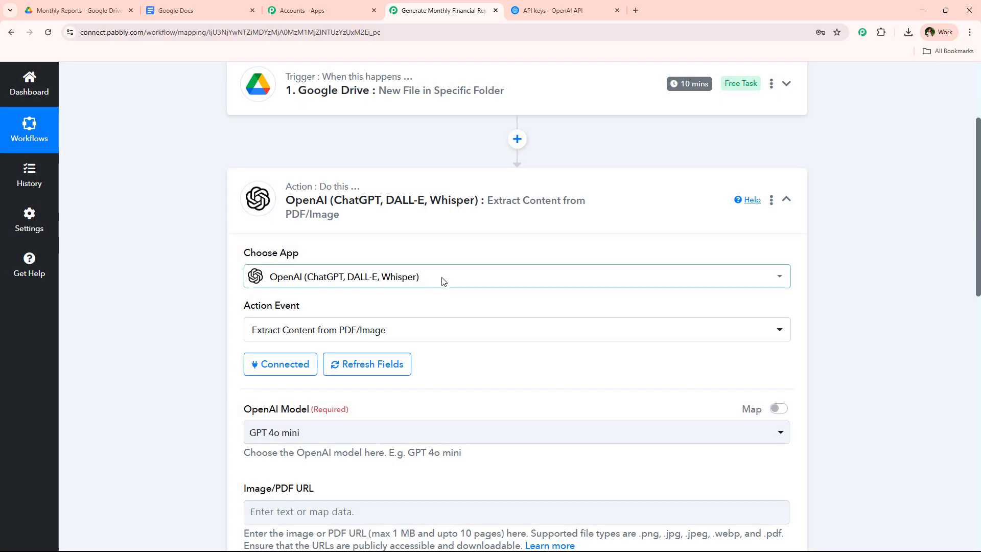
scroll(440, 278, "down", 3)
scroll(326, 276, "down", 3)
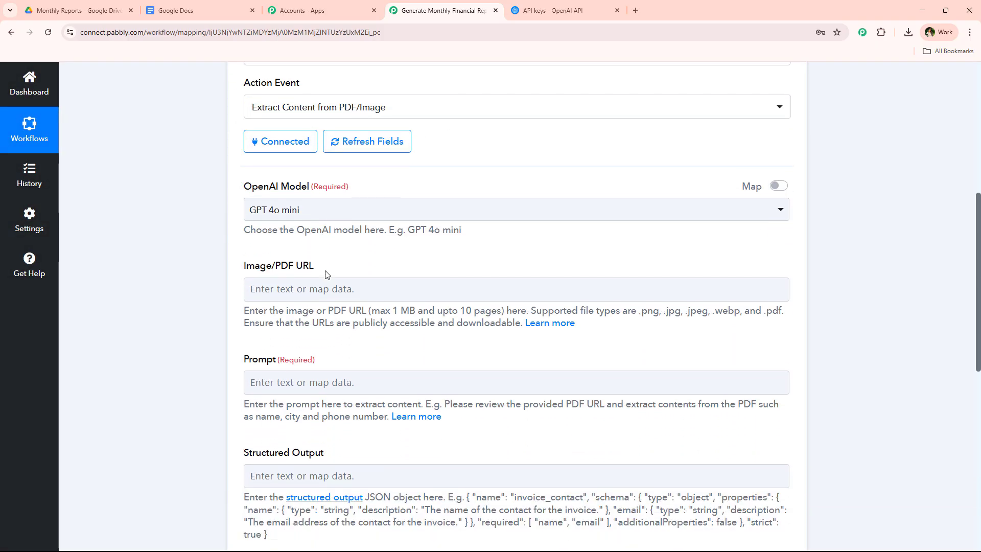
- Review the available OpenAI models and keep GPT 4o mini selected
left_click(360, 126)
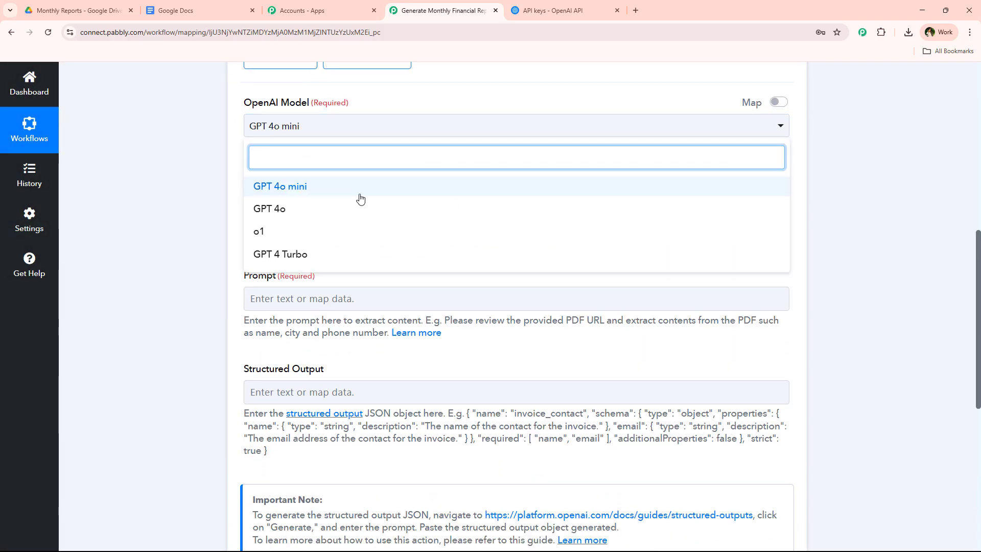
left_click(360, 199)
left_click(322, 133)
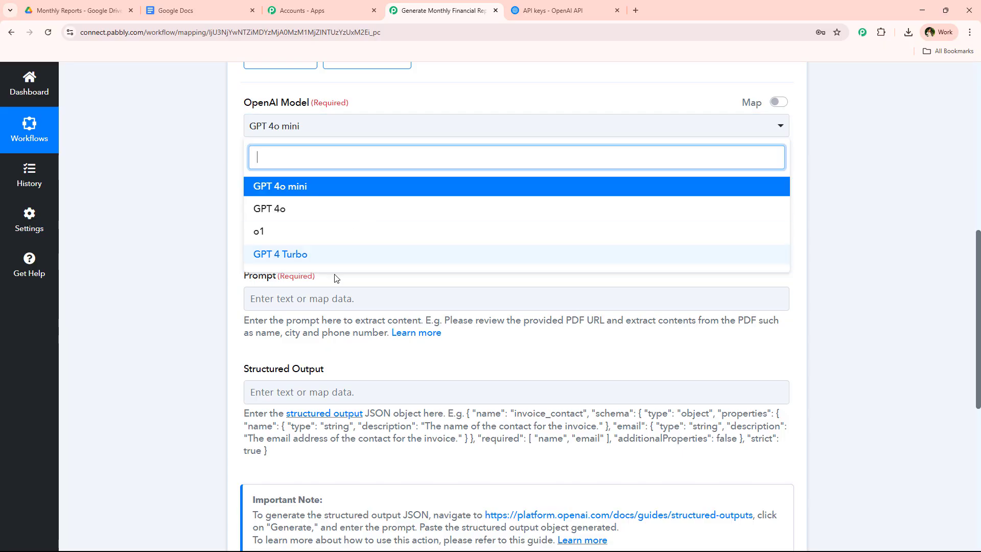
left_click(175, 193)
- Check the source file in Google Drive and examine the Google Drive trigger data available for the Image/PDF URL field
scroll(204, 153, "down", 1)
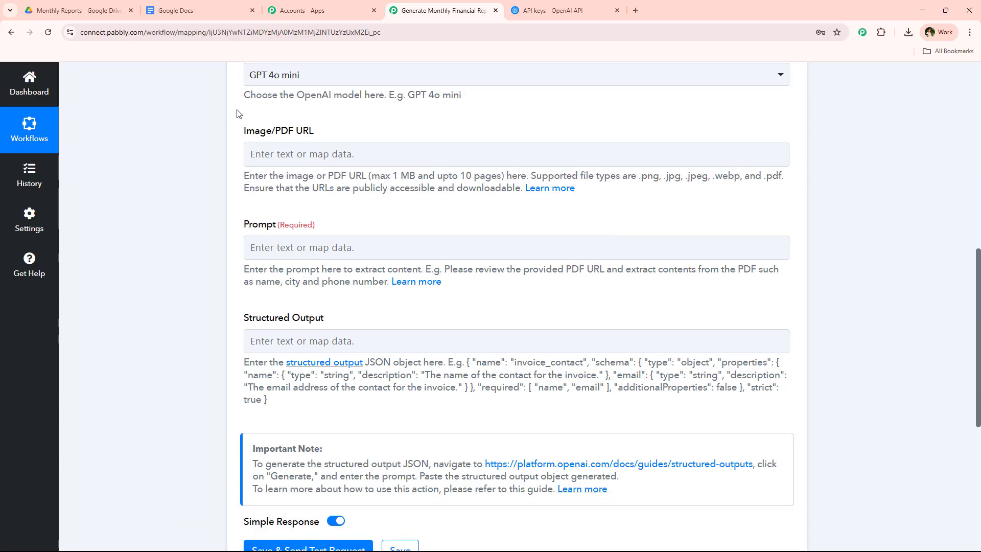
left_click(265, 150)
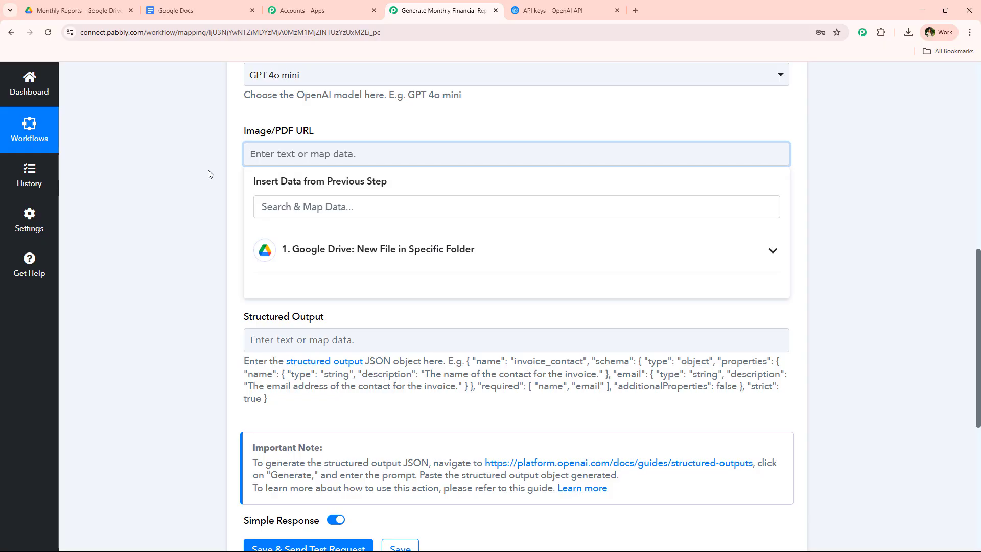
left_click(77, 10)
left_click(439, 10)
left_click(420, 106)
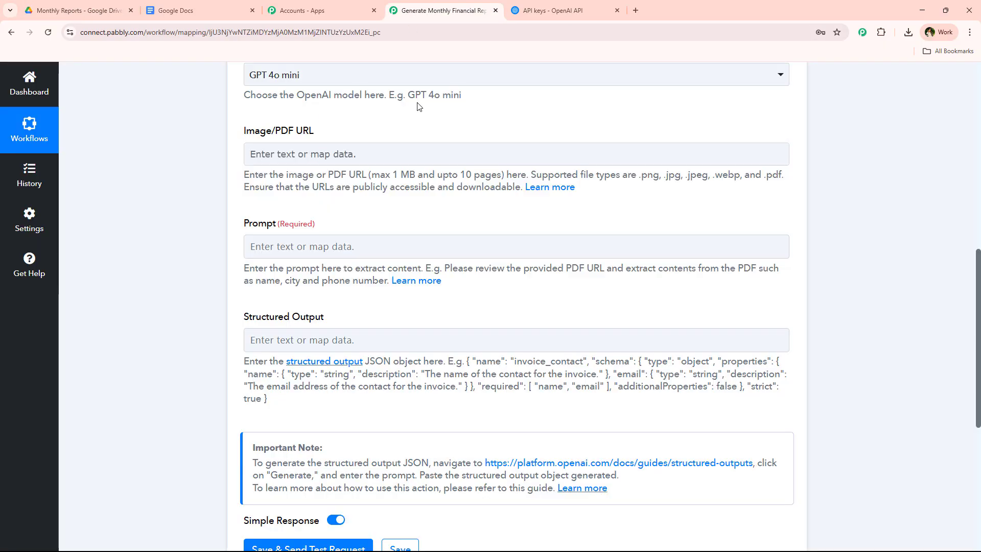
left_click(457, 153)
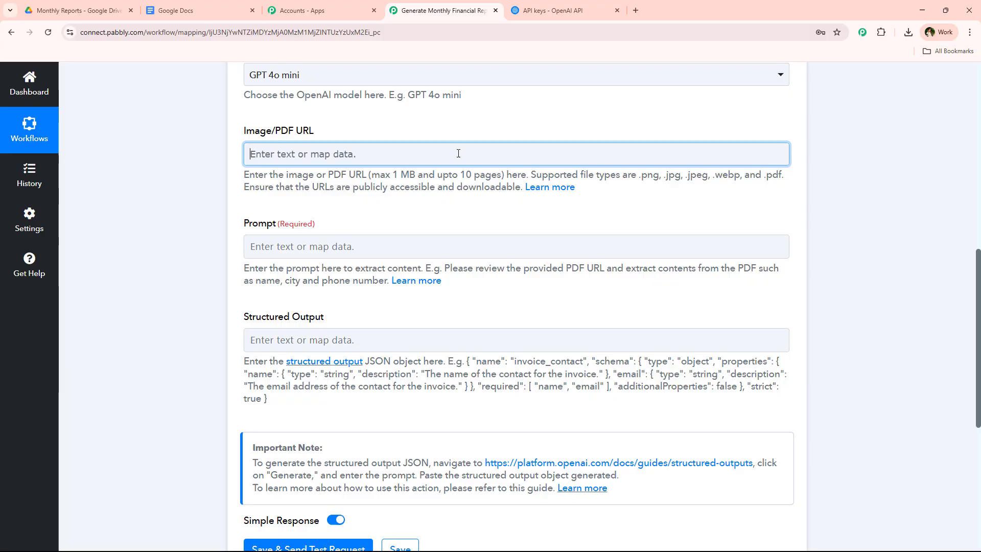
left_click(198, 195)
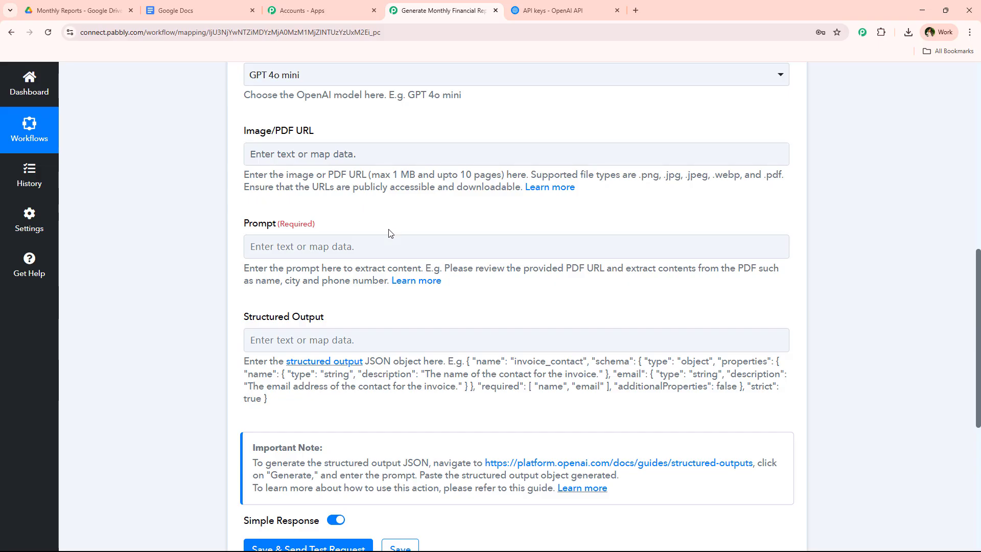
left_click(317, 154)
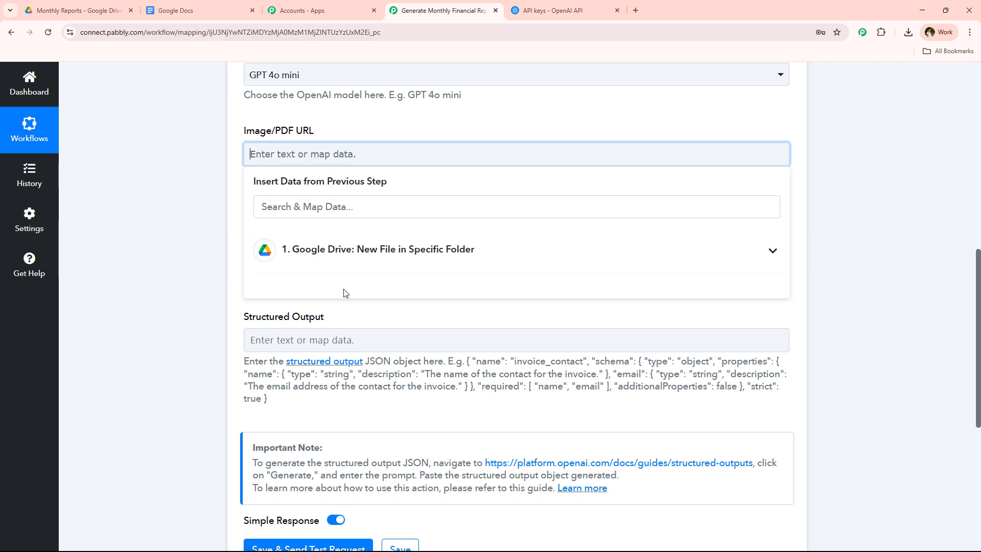
left_click(424, 258)
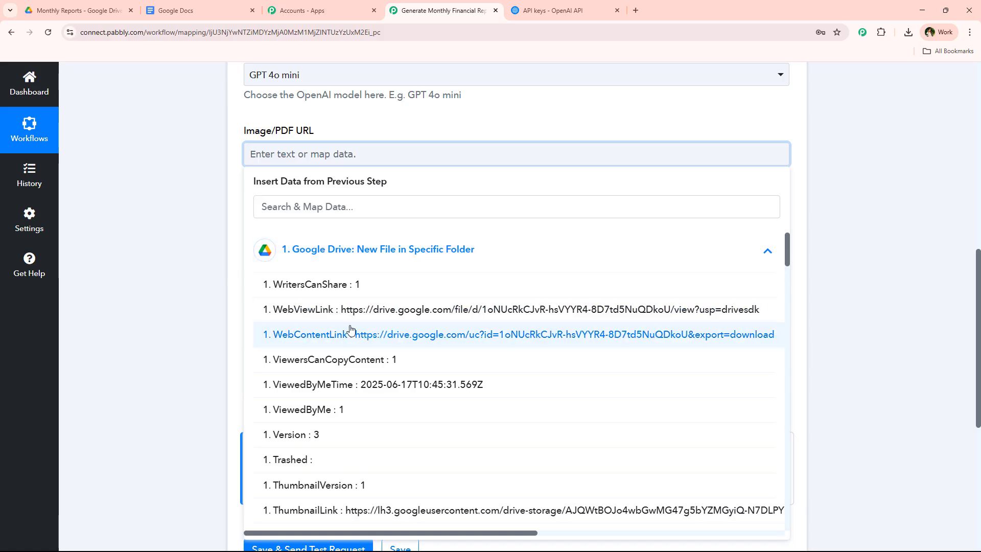
left_click(193, 234)
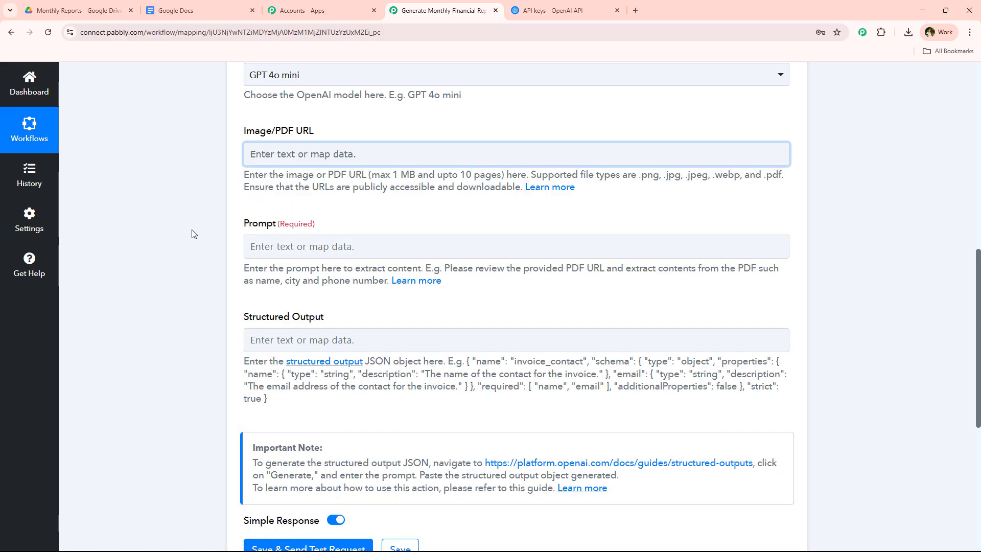
- Map the WebContentLink value from the Google Drive trigger into the Image/PDF URL field
left_click(251, 155)
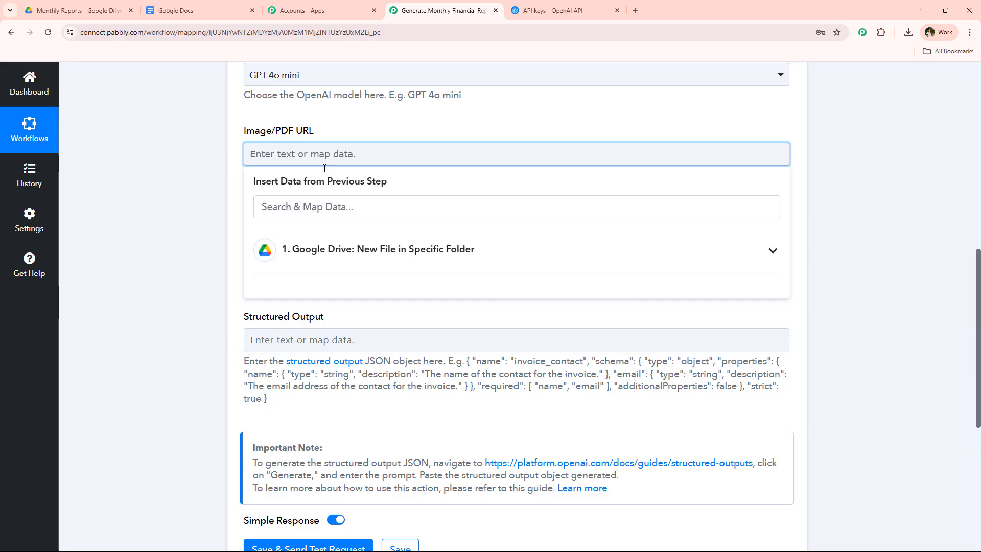
left_click(329, 260)
left_click(343, 335)
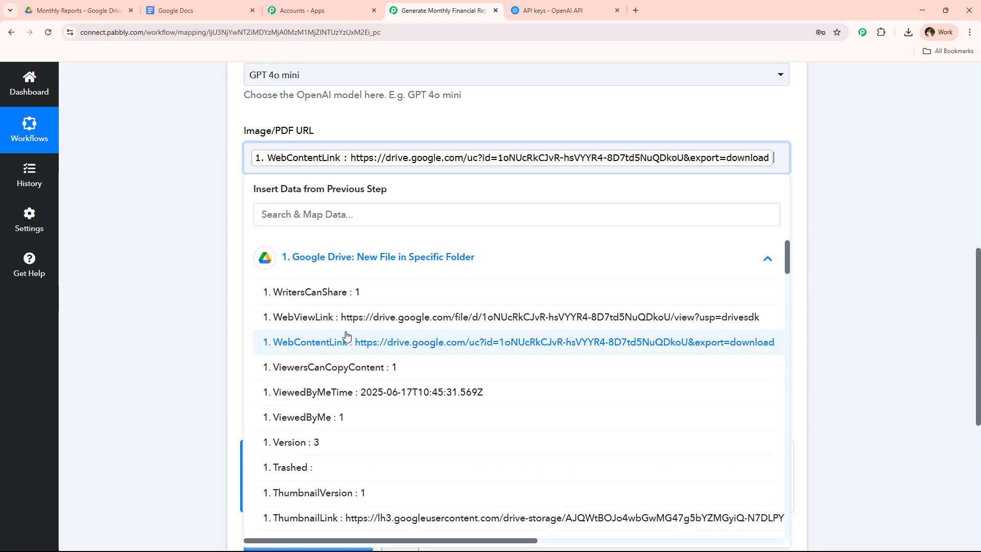
left_click(200, 202)
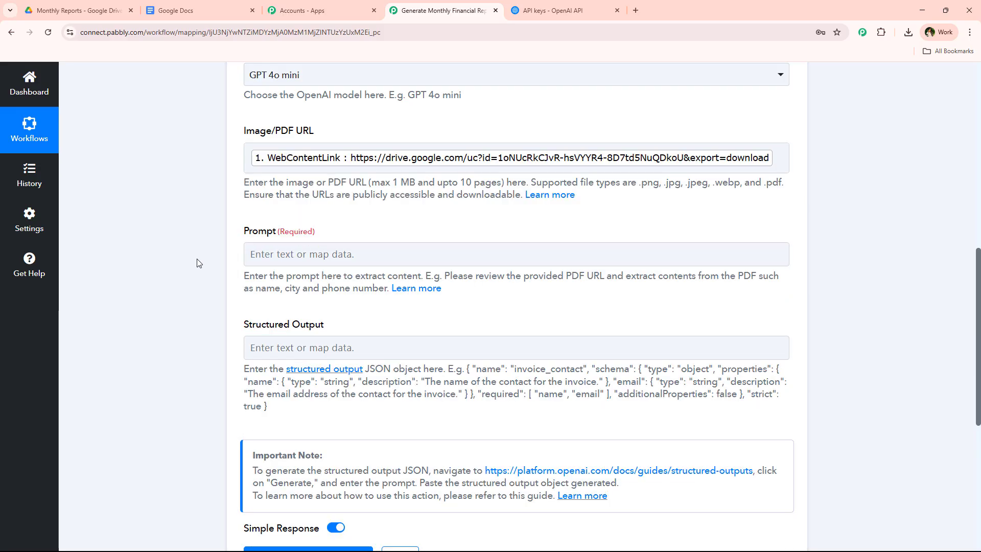
- Enter the financial analyst prompt requesting a structured monthly summary of the income statement, with "Don't Bold any text" on its own line
scroll(198, 263, "down", 2)
left_click(298, 161)
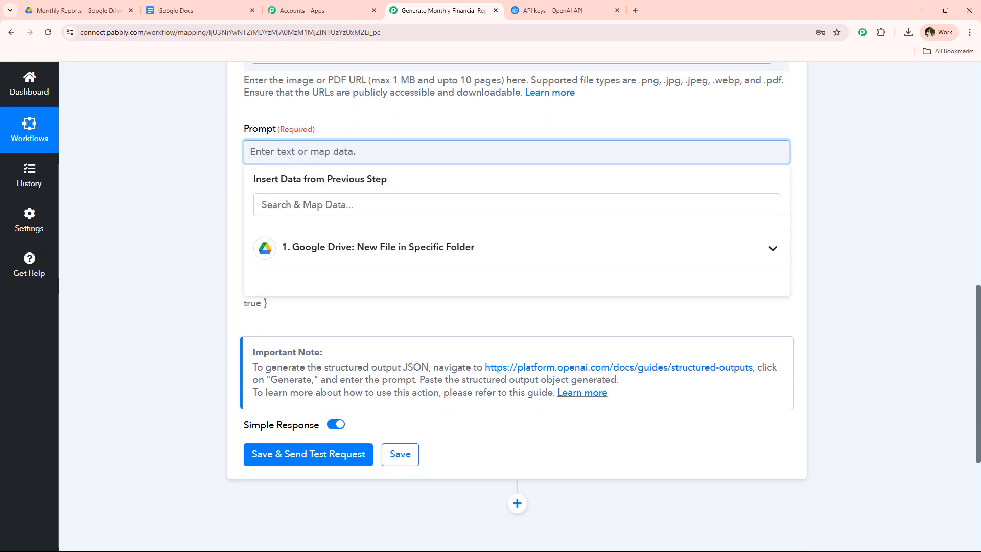
type("You are a professional financial analyst. Your task is to read the following Income Statement and generate a clean, structured, and insightful monthly financial summary report. Instructions: Break the summary into the following sections: Revenue Overview Cost & Expenses Breakdown Net Profit or Loss Analysis Key Insights & Recommendations Keep the tone professional and easy to understand. Do not use quotation marks, or symbols like asterisks or emojis. Do not include introductory text. Only provide the final formatted summary report.Don't use any asterisks  Don't Bold any text")
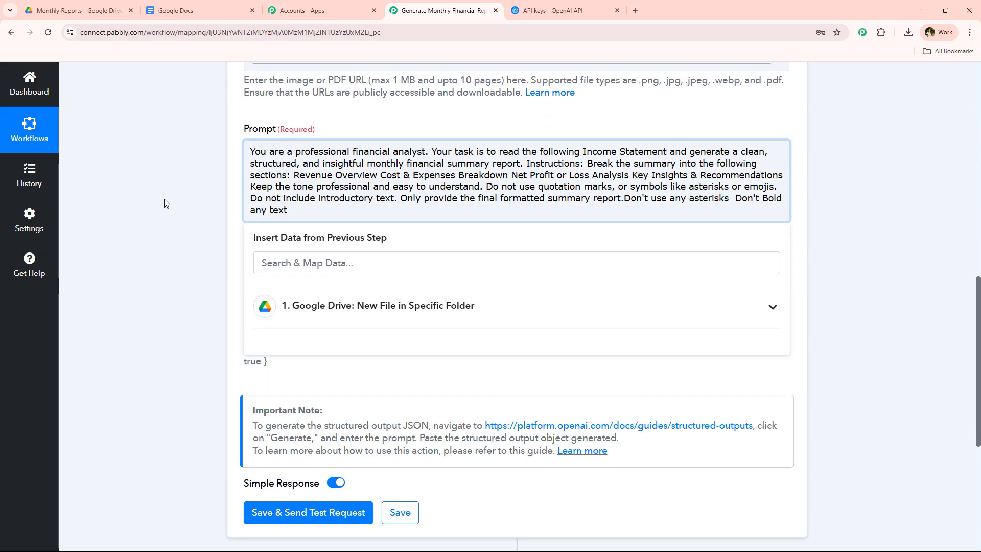
left_click(626, 203)
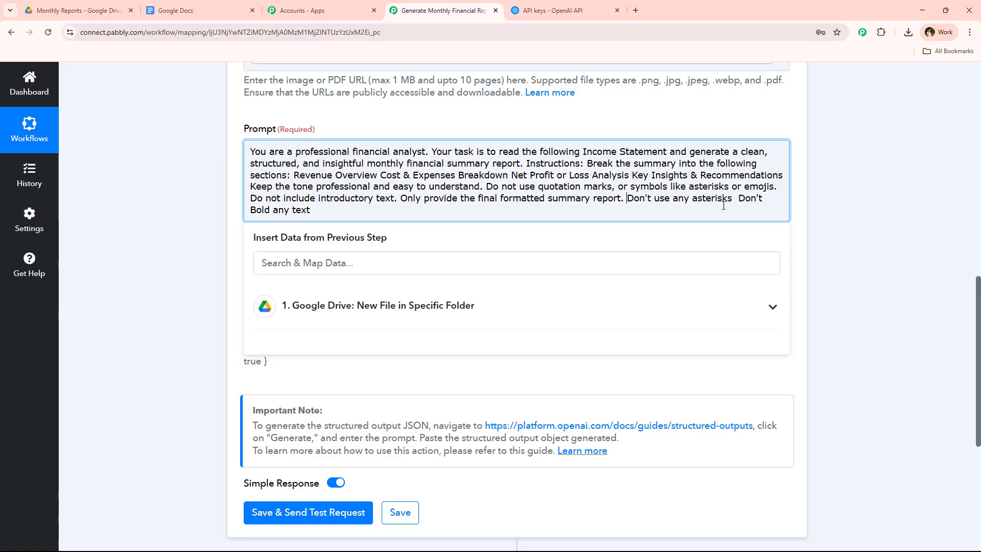
key("Return")
left_click(226, 217)
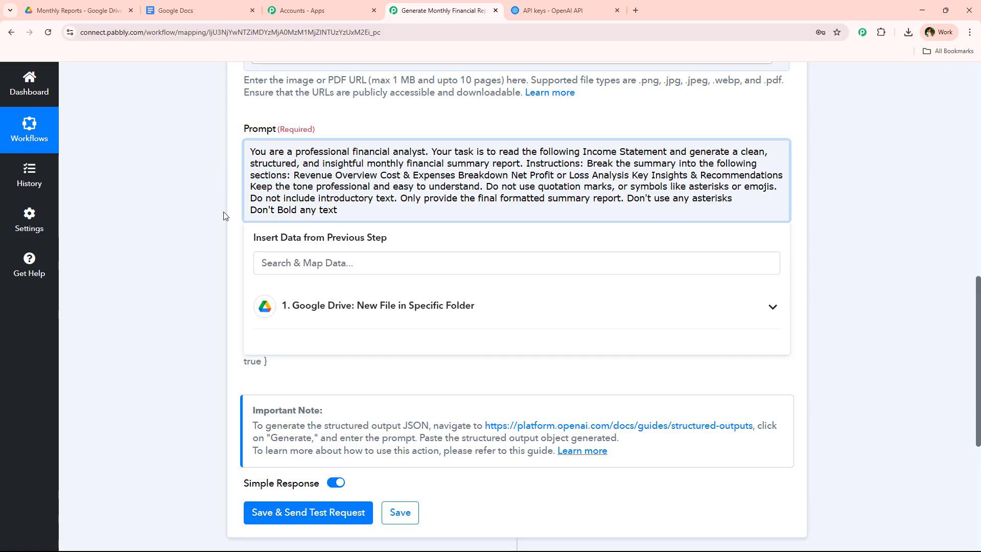
- Save the OpenAI extraction action and send a test request
scroll(205, 266, "down", 4)
scroll(194, 285, "down", 1)
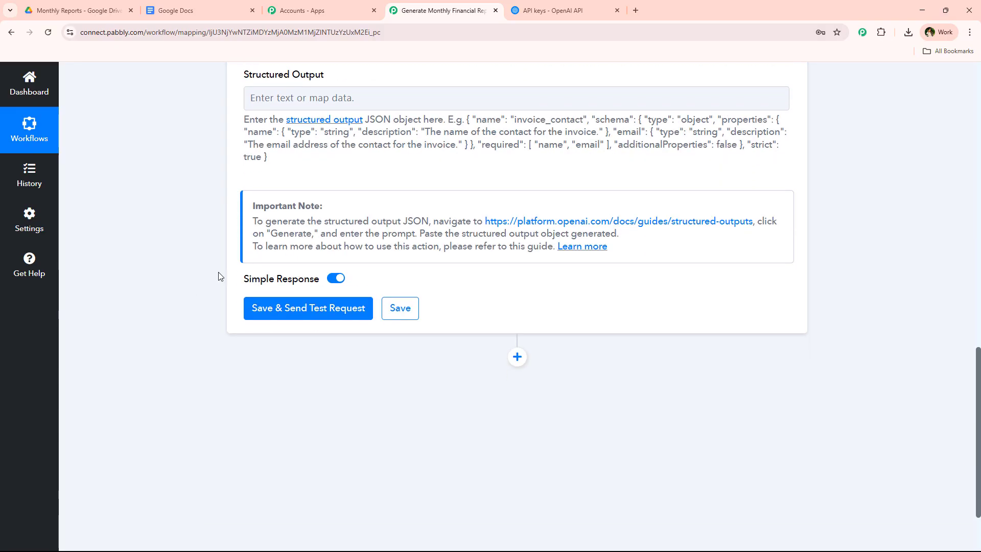
left_click(316, 310)
scroll(348, 237, "up", 3)
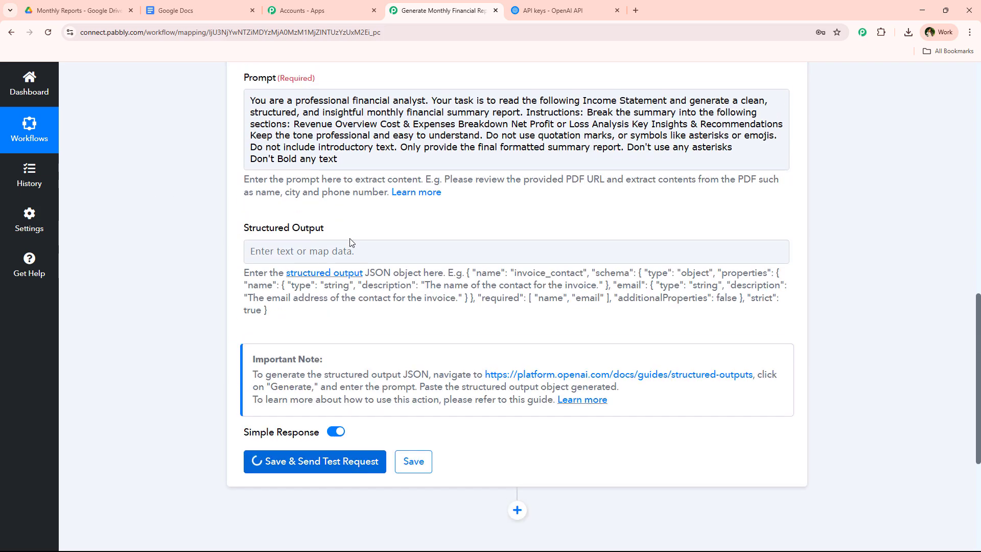
- Find the Choices 0 Message Content field in the test response and enlarge its text box
scroll(350, 242, "down", 5)
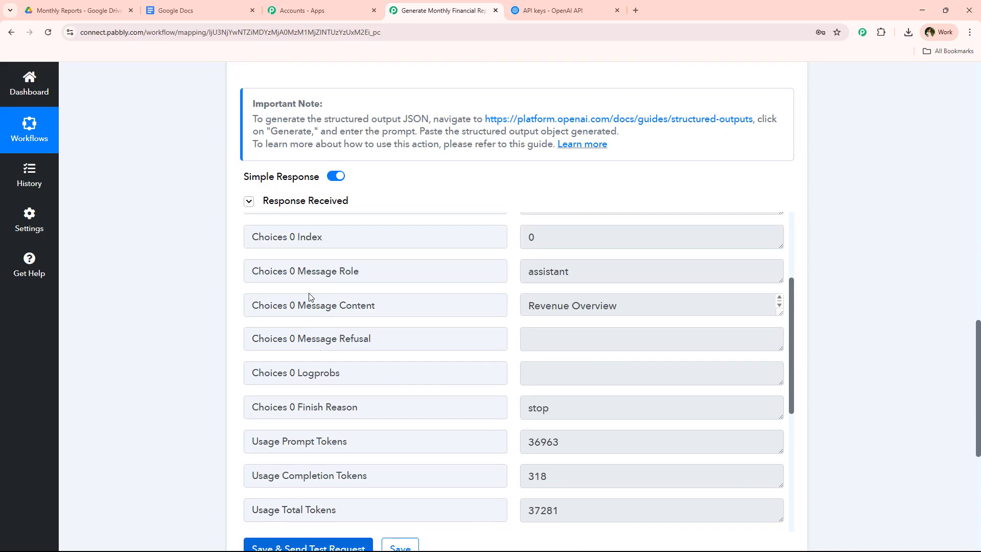
scroll(275, 296, "up", 3)
scroll(358, 266, "down", 5)
scroll(427, 242, "down", 4)
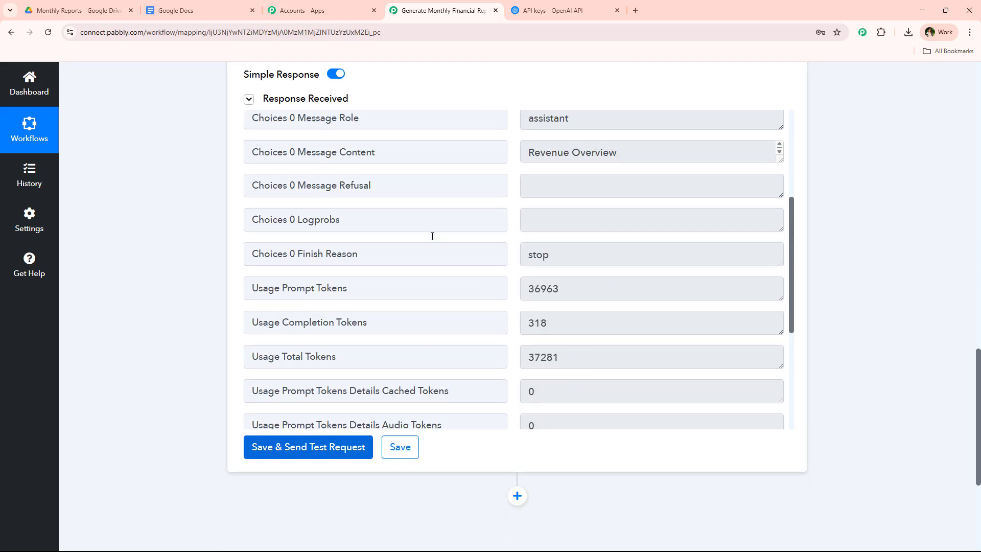
left_click_drag(780, 160, 780, 391)
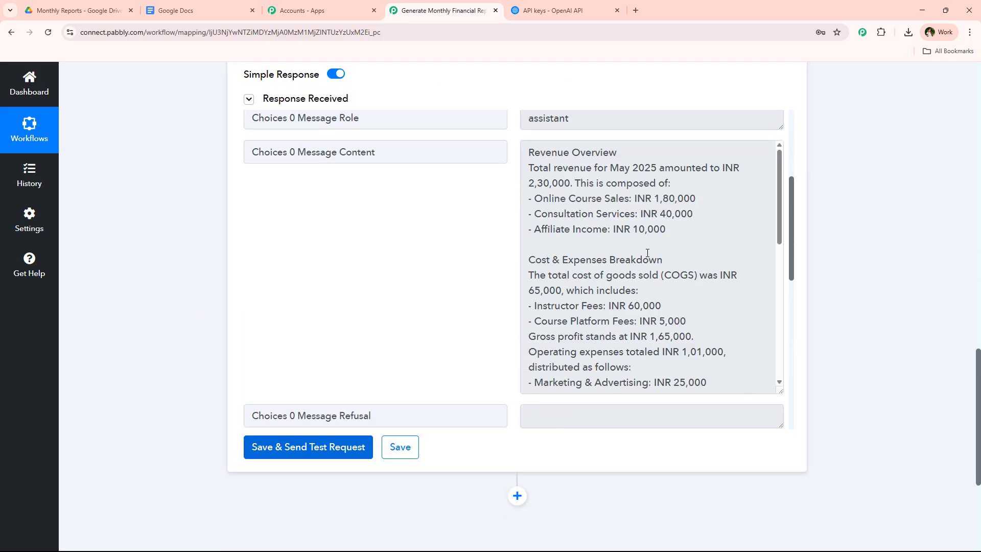
- Read the generated financial summary in full and compare it with the MAY 2025.png income statement in Google Drive
scroll(641, 256, "down", 5)
scroll(641, 257, "down", 2)
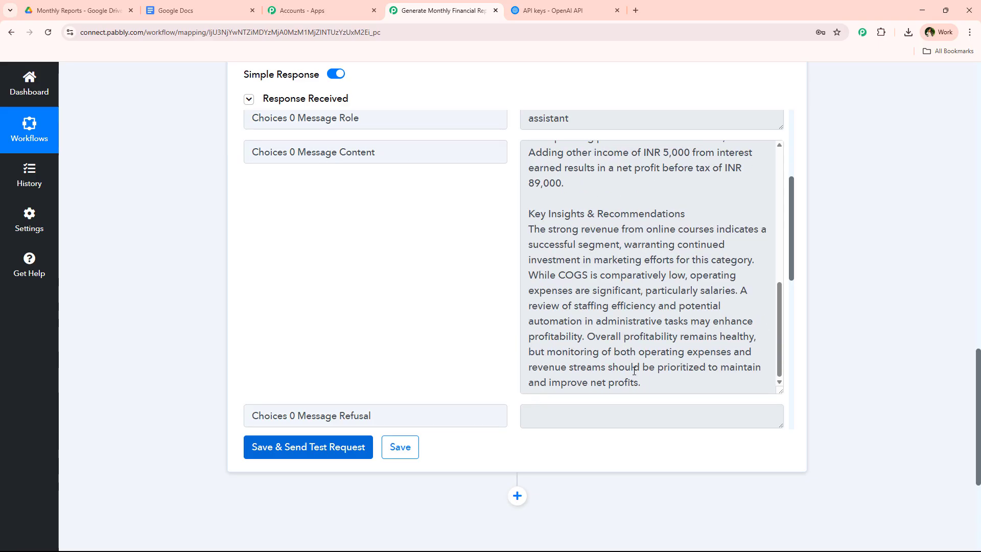
scroll(563, 447, "down", 4)
scroll(515, 339, "up", 5)
scroll(679, 292, "down", 1)
scroll(660, 309, "up", 4)
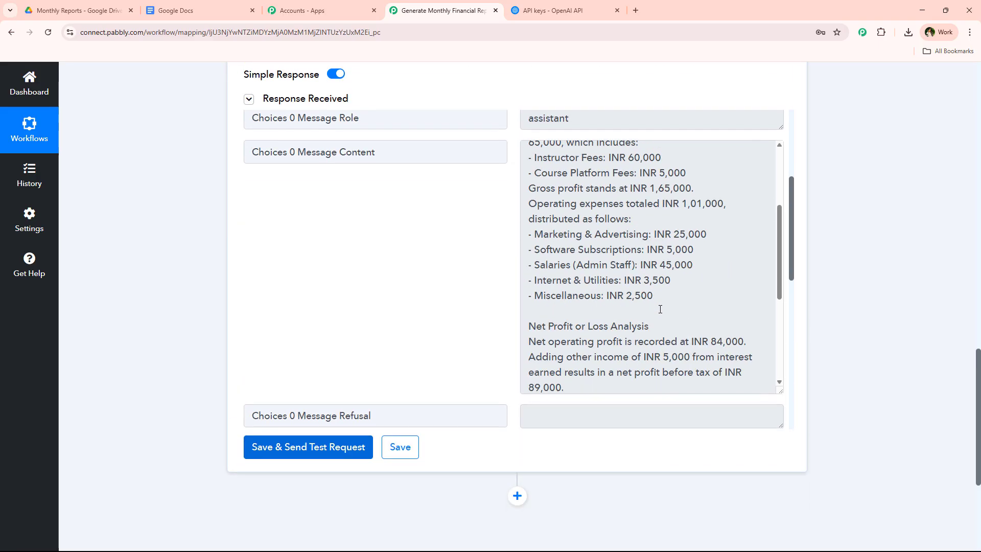
scroll(660, 309, "up", 3)
left_click(77, 10)
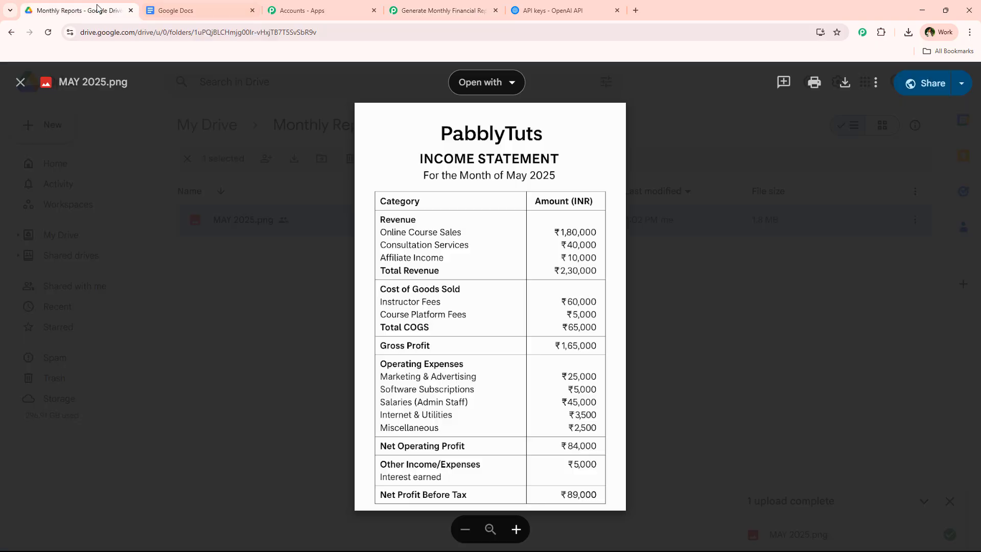
left_click(429, 10)
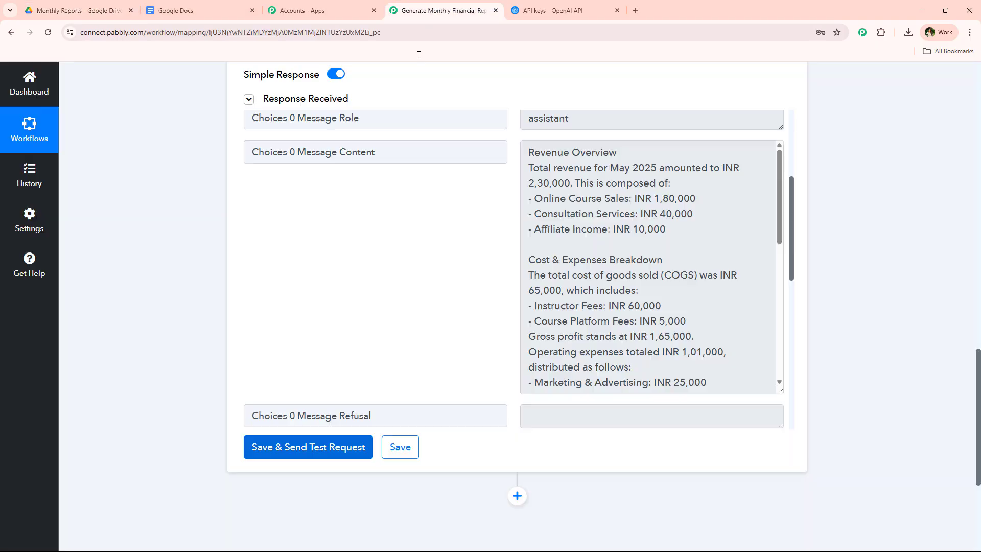
- Add a Google Docs action after the OpenAI step with the event Create a Blank Document
scroll(419, 491, "down", 1)
left_click(518, 446)
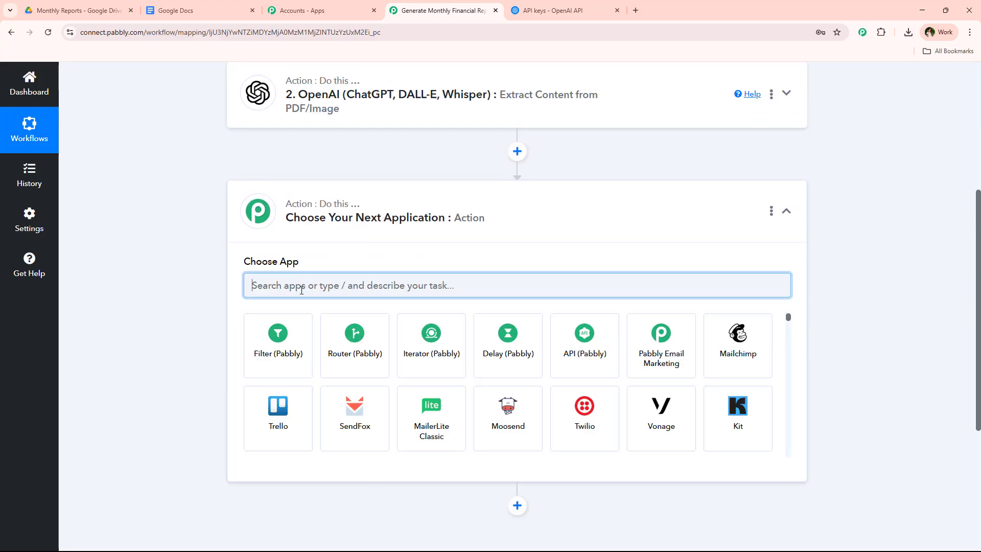
type("doc")
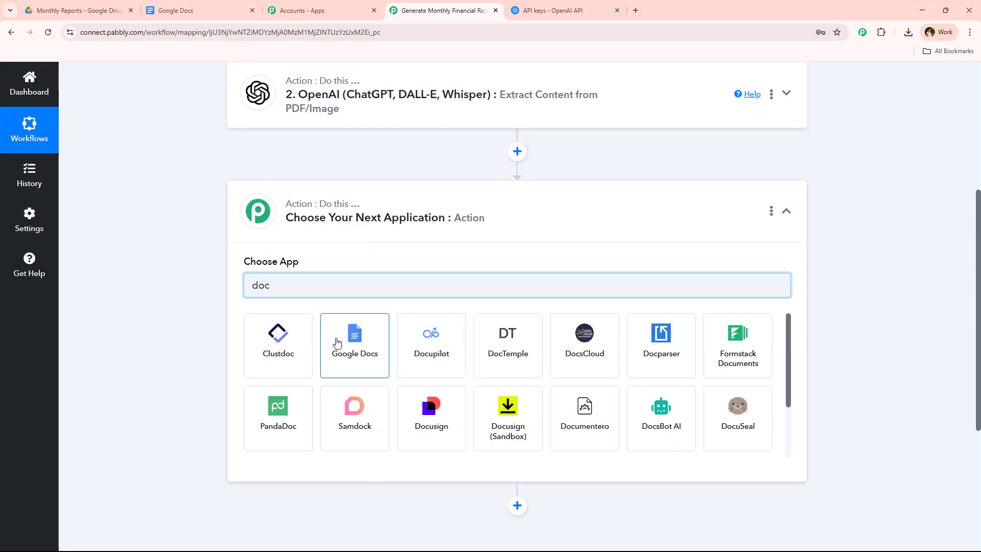
left_click(336, 342)
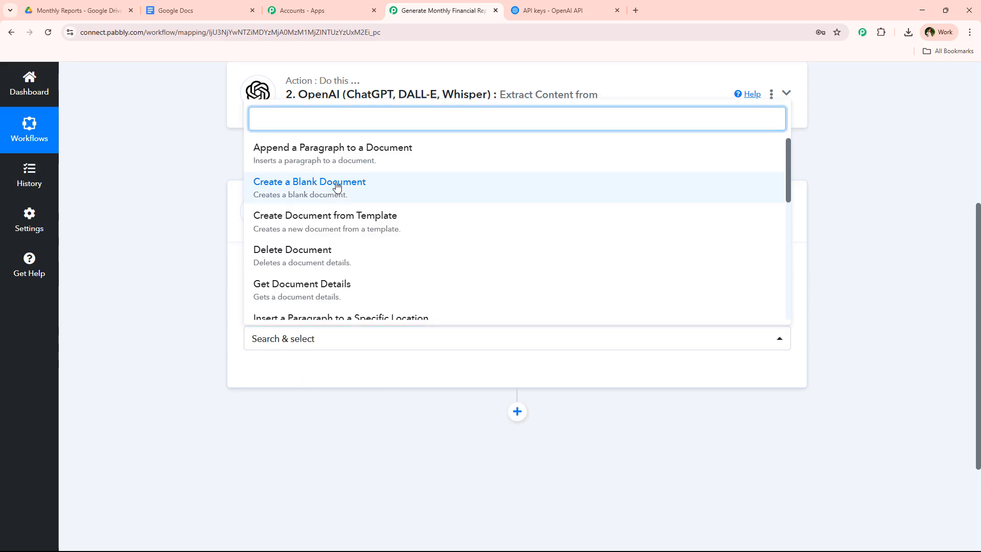
left_click(394, 187)
- Connect the Google Docs action using the existing connection Google Docs #31 and save it
left_click(271, 377)
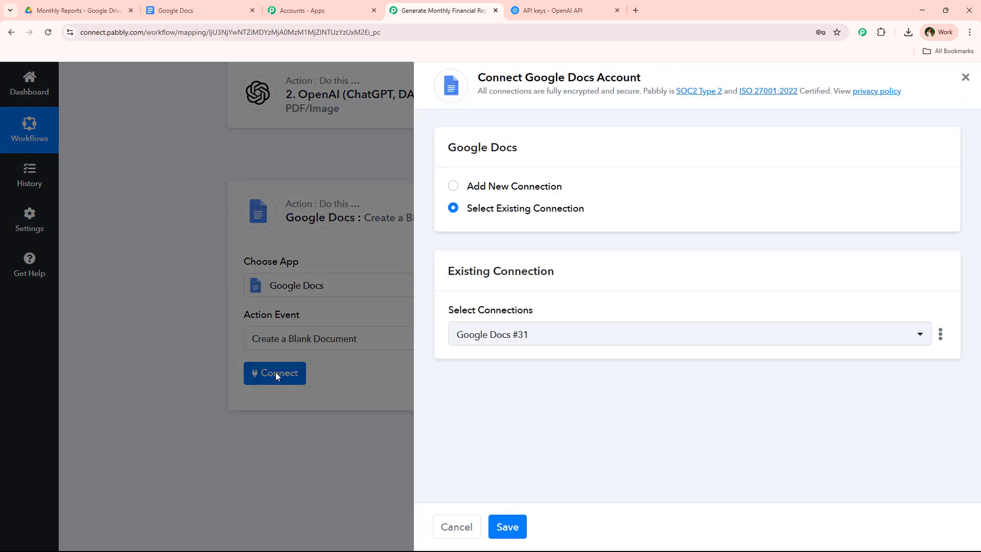
left_click_drag(527, 78, 532, 218)
left_click(537, 219)
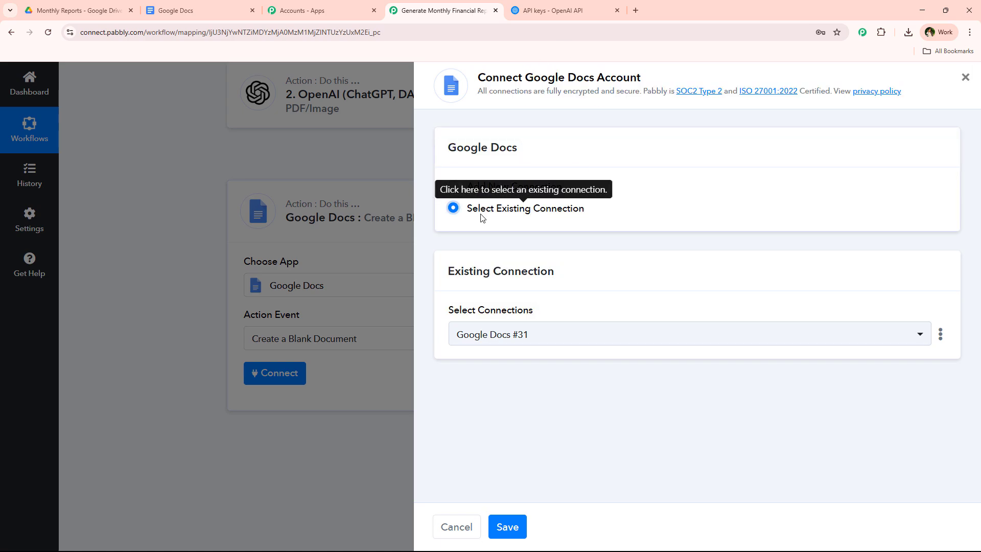
left_click(514, 521)
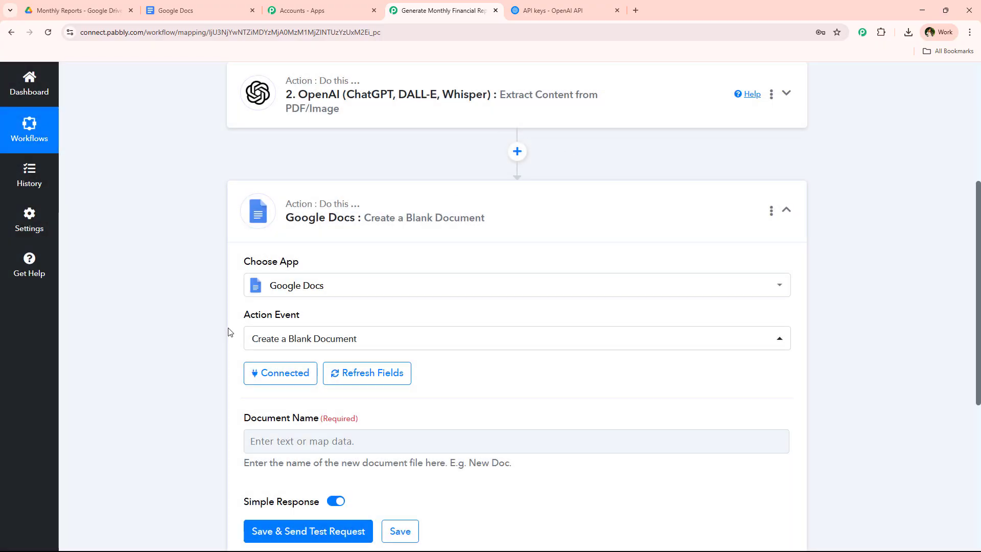
- Map the Document Name field to the Name value of the Google Drive trigger, MAY 2025.png
scroll(230, 332, "down", 2)
left_click(305, 341)
scroll(350, 259, "down", 2)
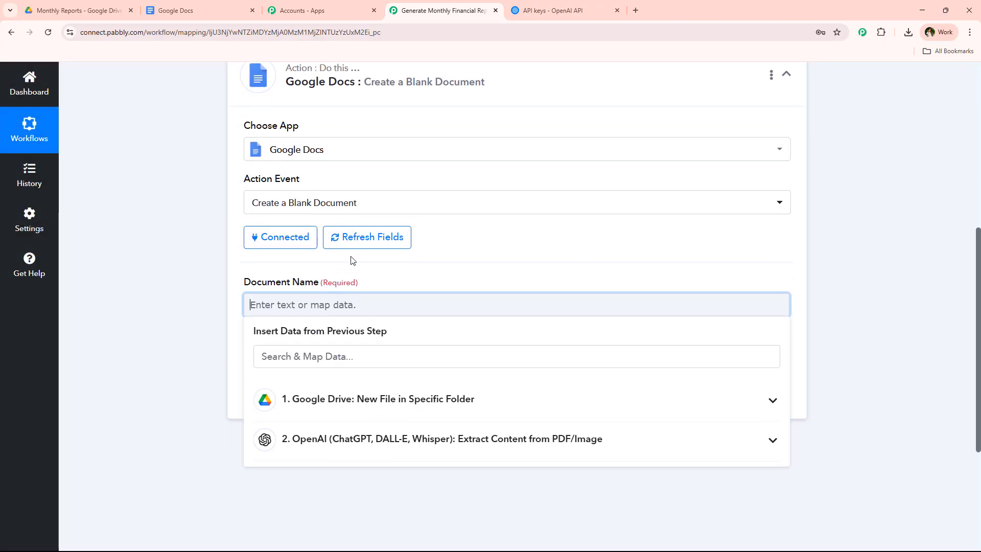
left_click(354, 291)
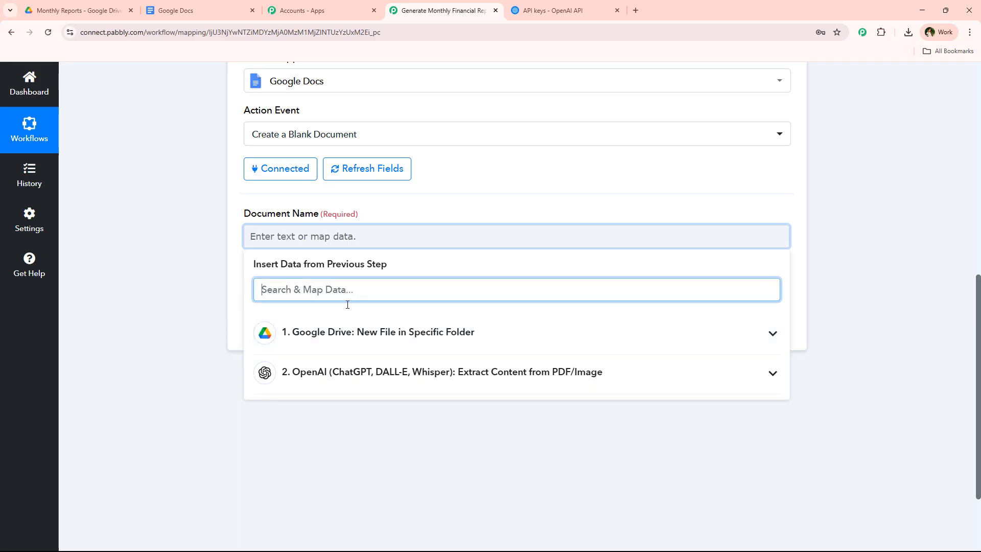
type("tit")
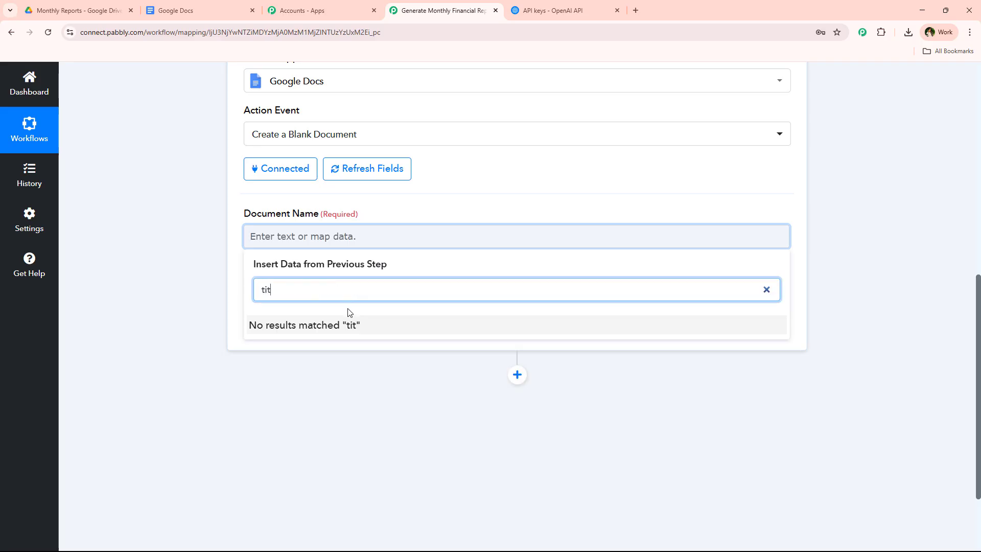
key("BackSpace")
key("BackSpace")
key("BackSpace")
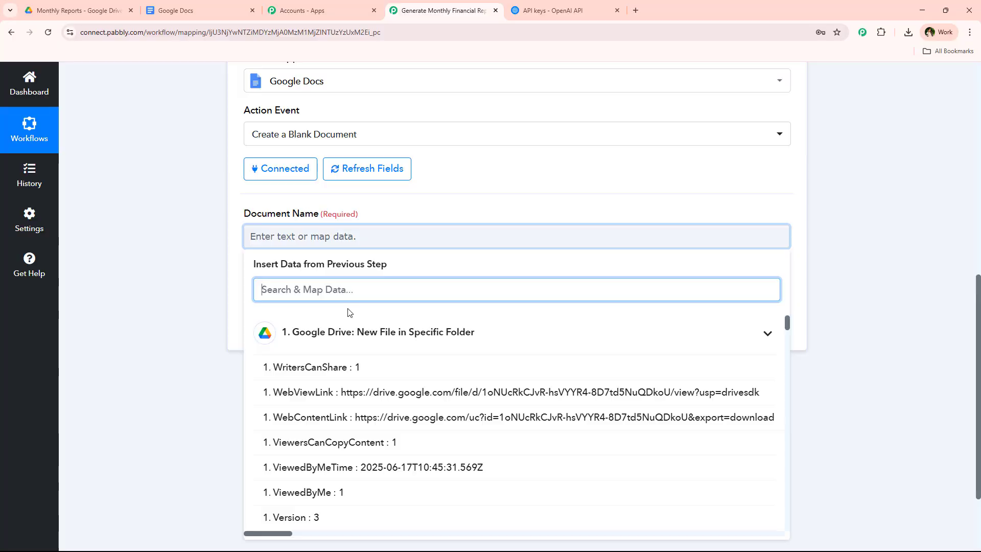
type("may")
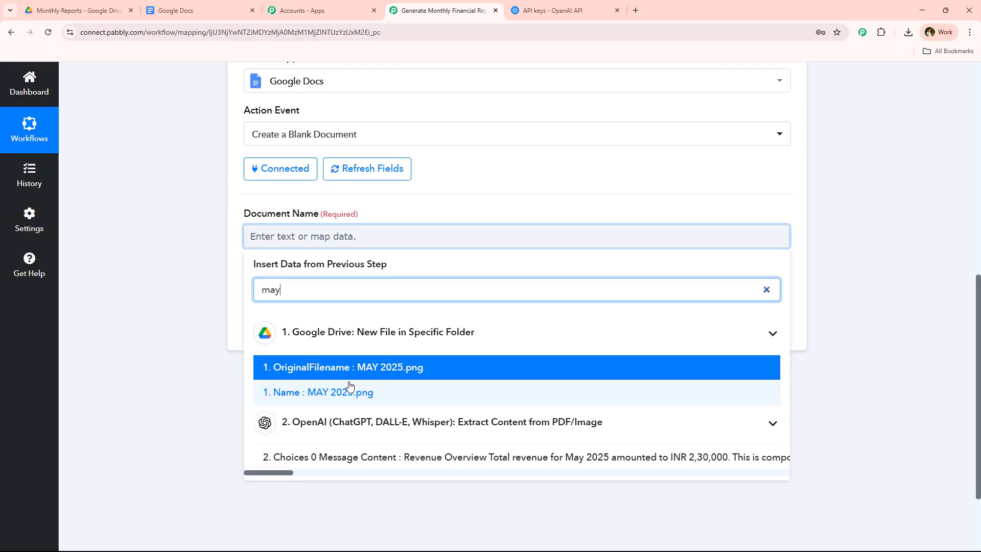
left_click(349, 392)
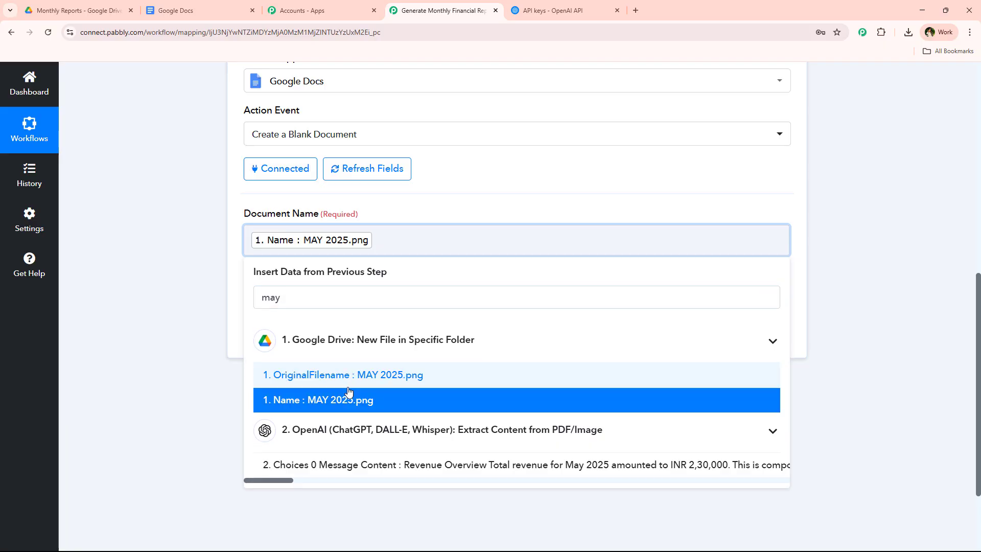
left_click(161, 332)
- Save the Create a Blank Document step, send its test request and look through the response
left_click(372, 333)
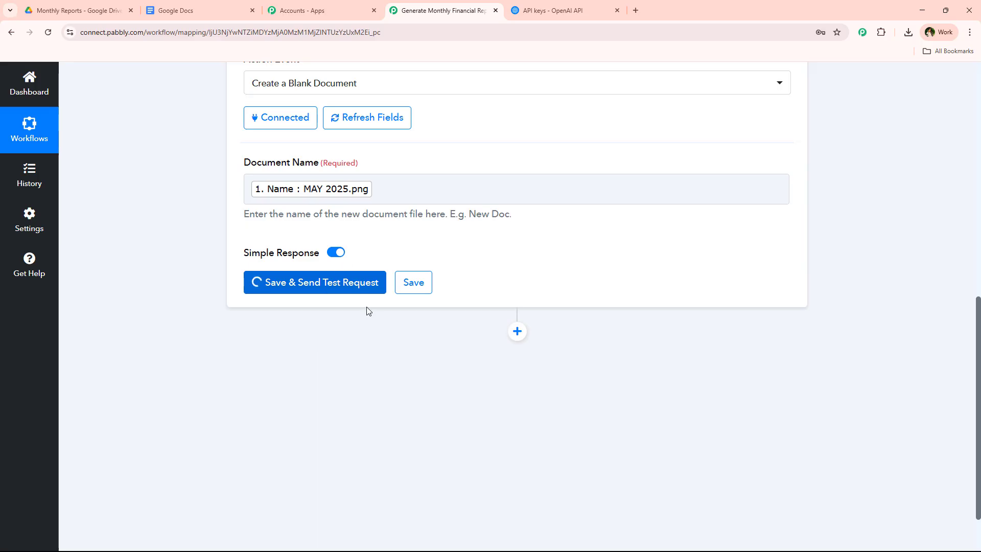
scroll(495, 288, "down", 5)
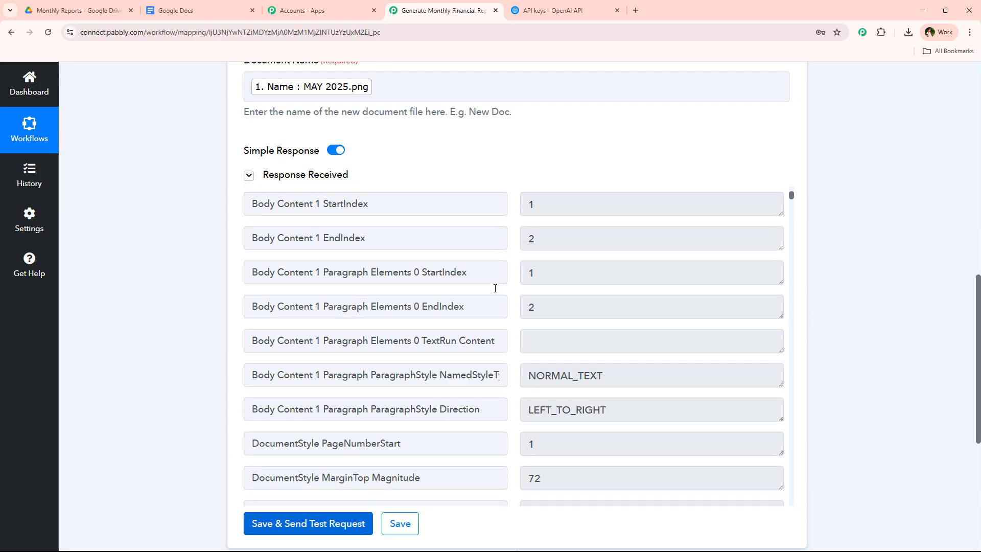
scroll(495, 288, "down", 6)
- Add a Google Docs action with the event Append a Paragraph to a Document, connected through the existing connection Google Docs #31
scroll(228, 332, "down", 5)
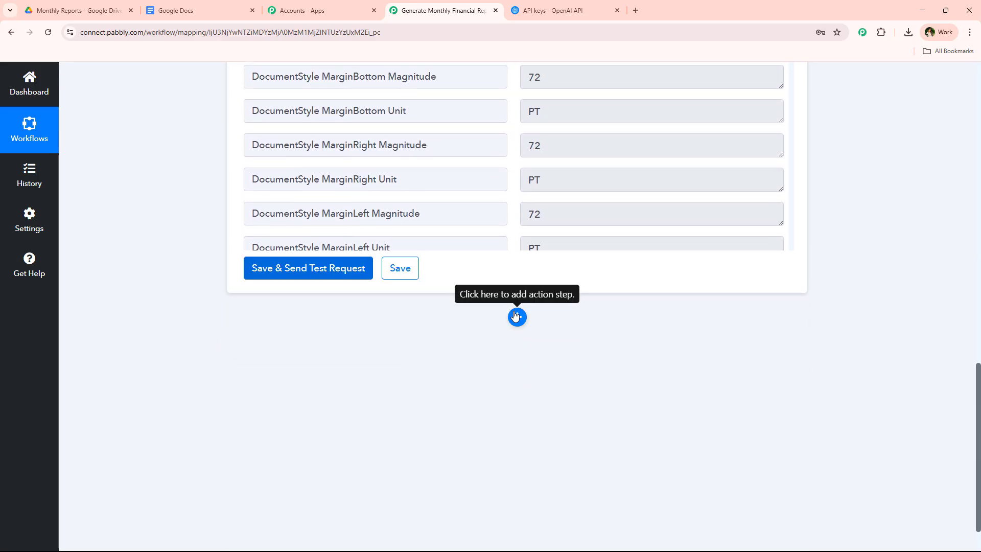
left_click(516, 317)
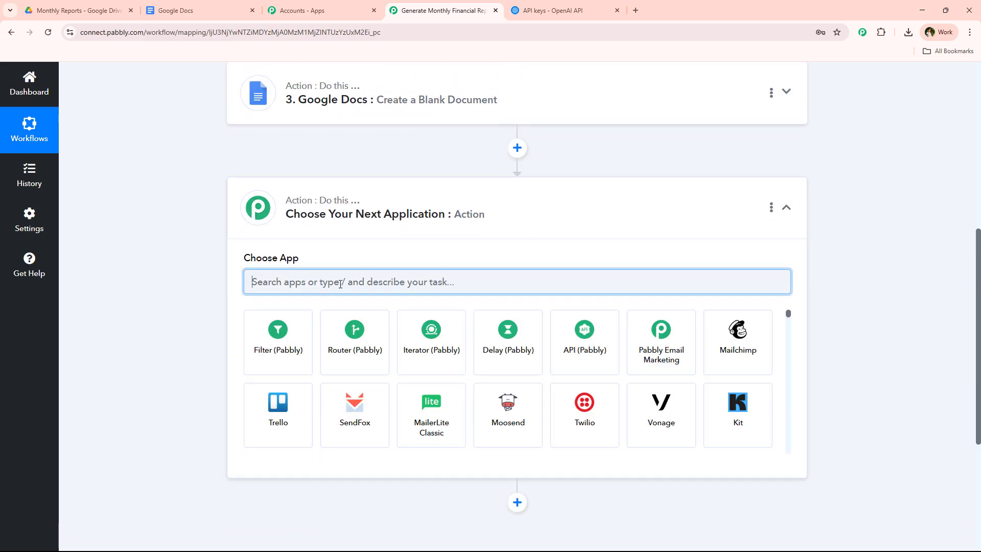
type("doc")
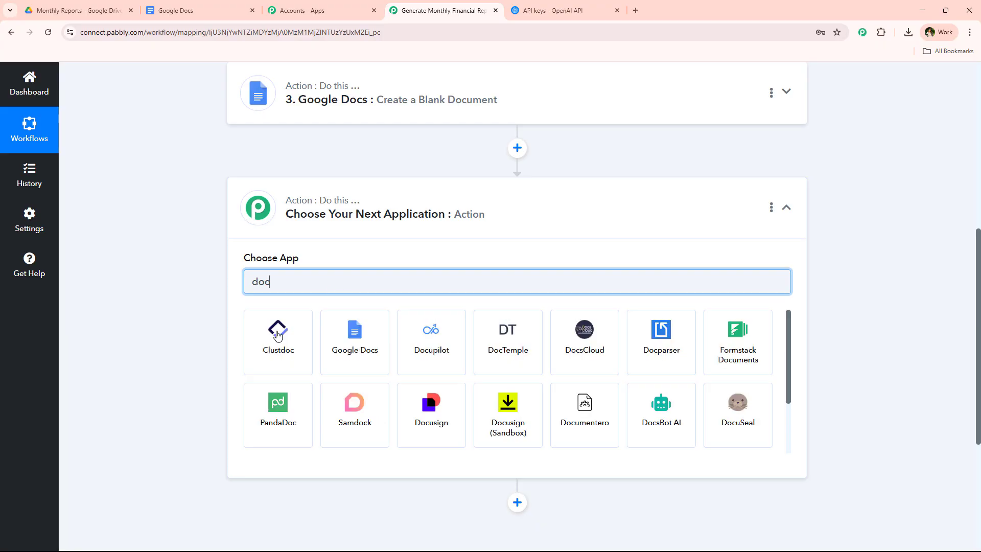
left_click(328, 343)
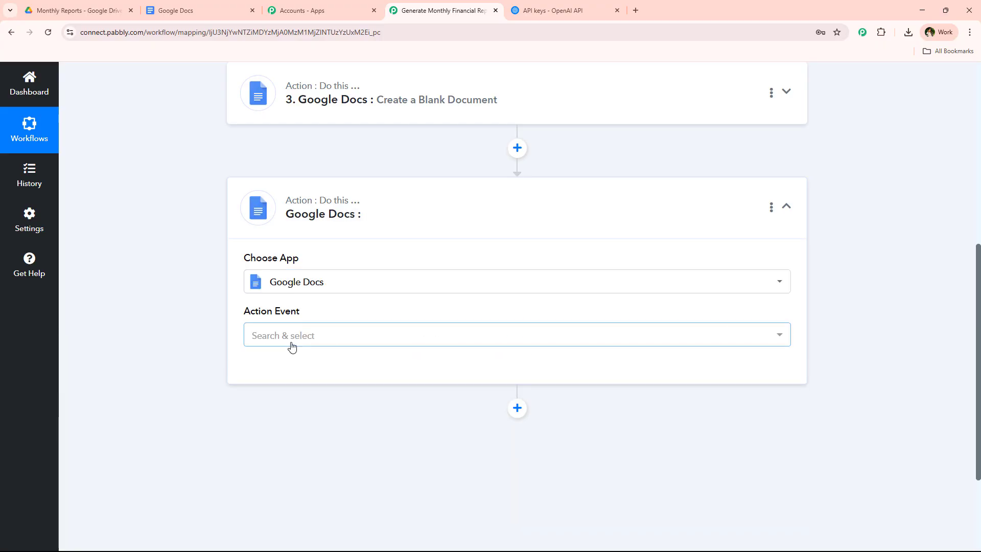
left_click(292, 341)
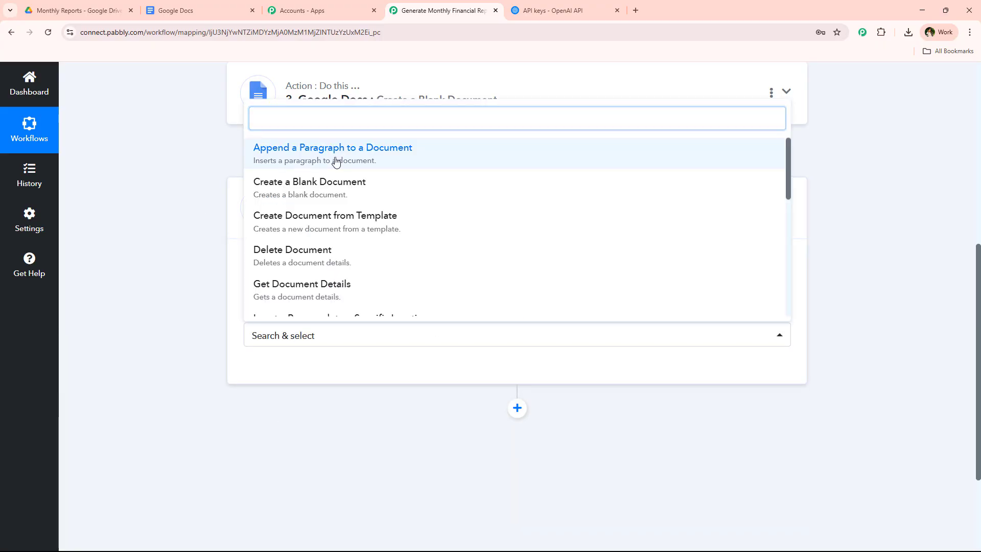
left_click(274, 159)
left_click(299, 377)
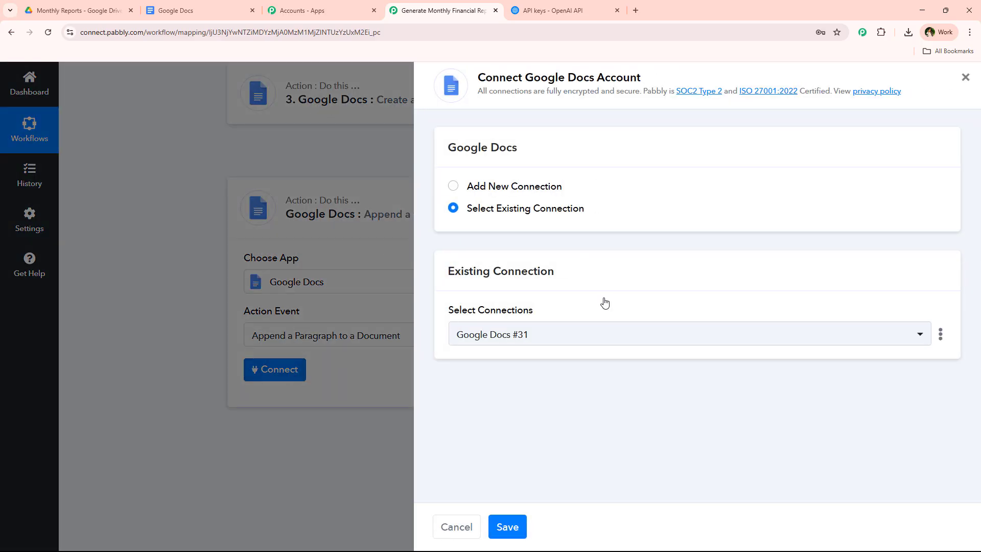
left_click(505, 527)
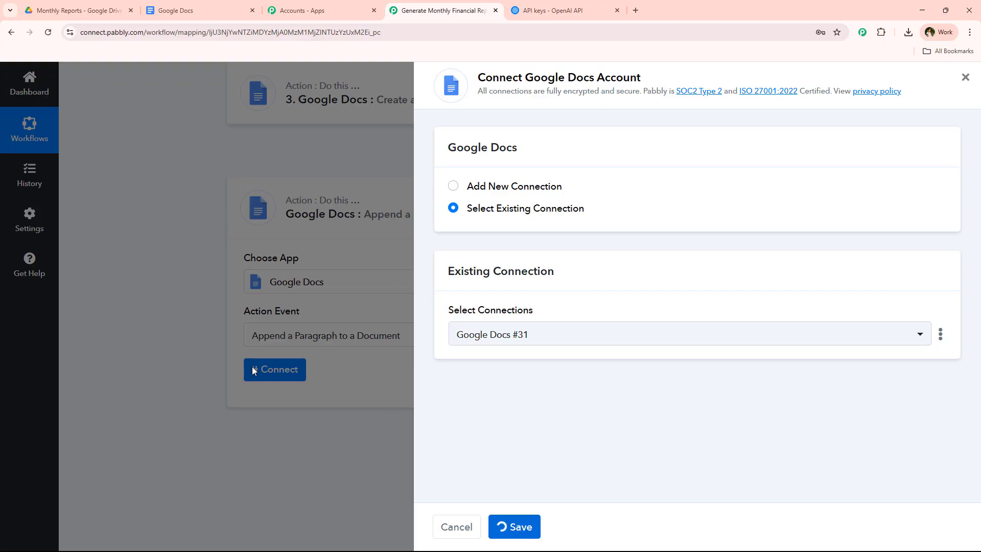
- Check the selectable documents for the Document field and switch the field to mapped data
scroll(219, 298, "down", 3)
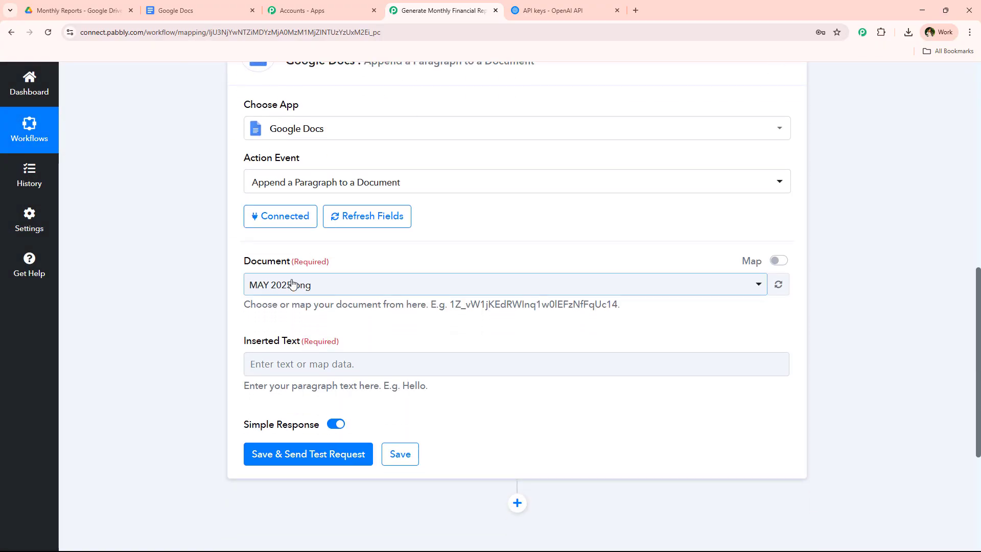
left_click(286, 284)
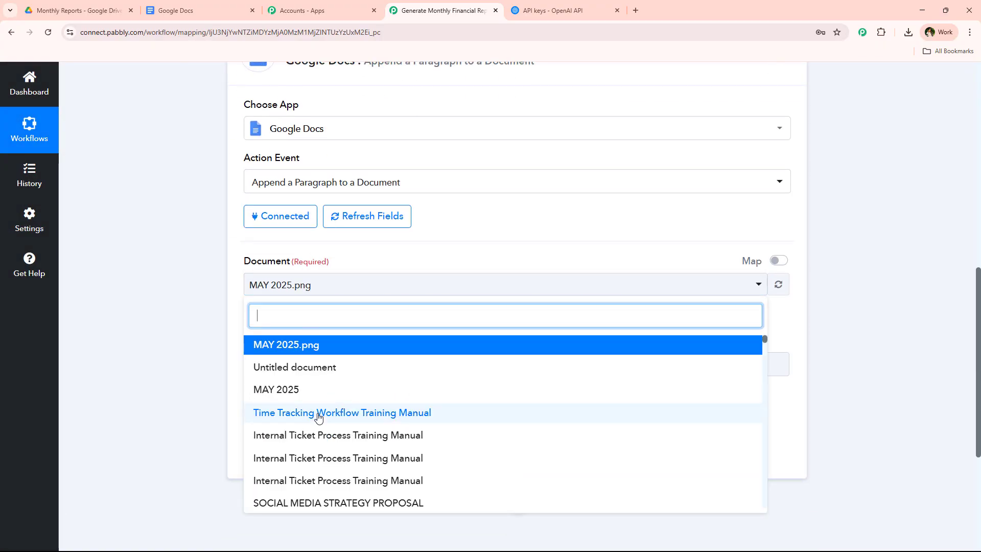
left_click(213, 309)
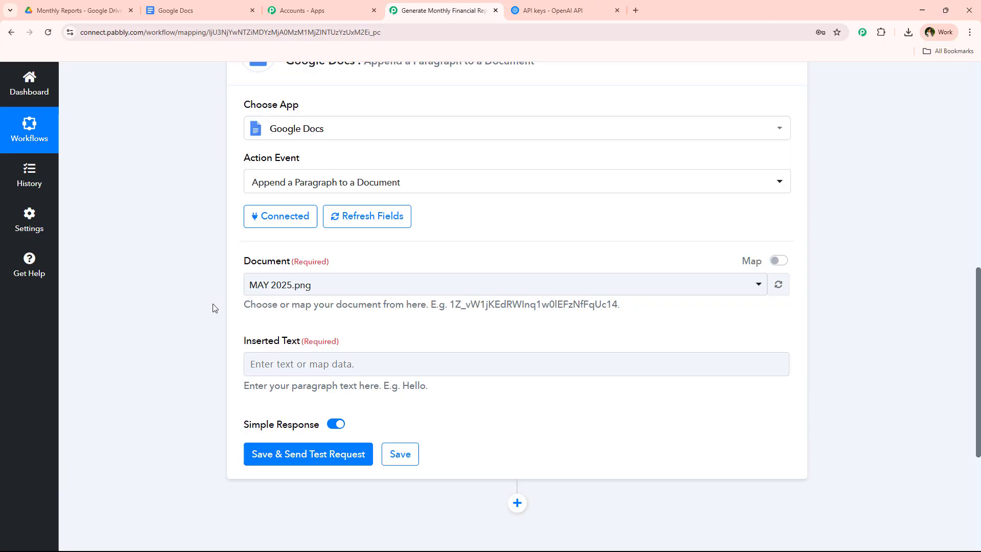
left_click(779, 261)
- Replace the fixed document ID in the Document field with the mapped DocumentId from step 3, Create a Blank Document
left_click(505, 282)
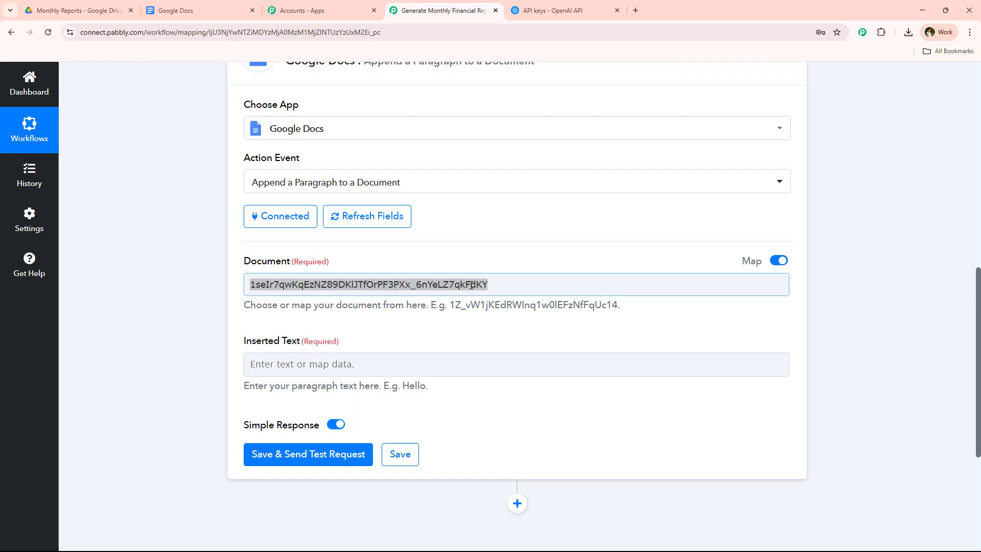
left_click(468, 284)
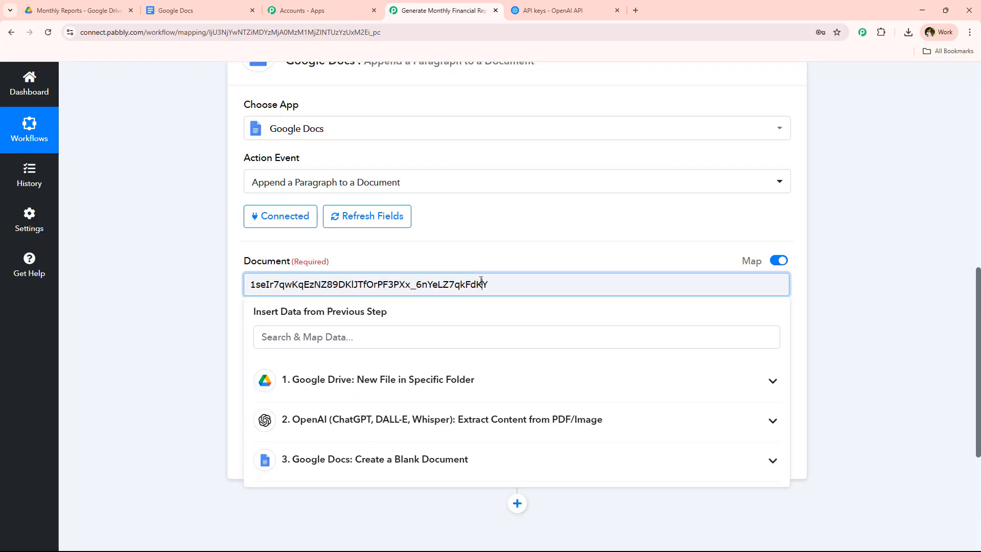
left_click(380, 335)
type("docc")
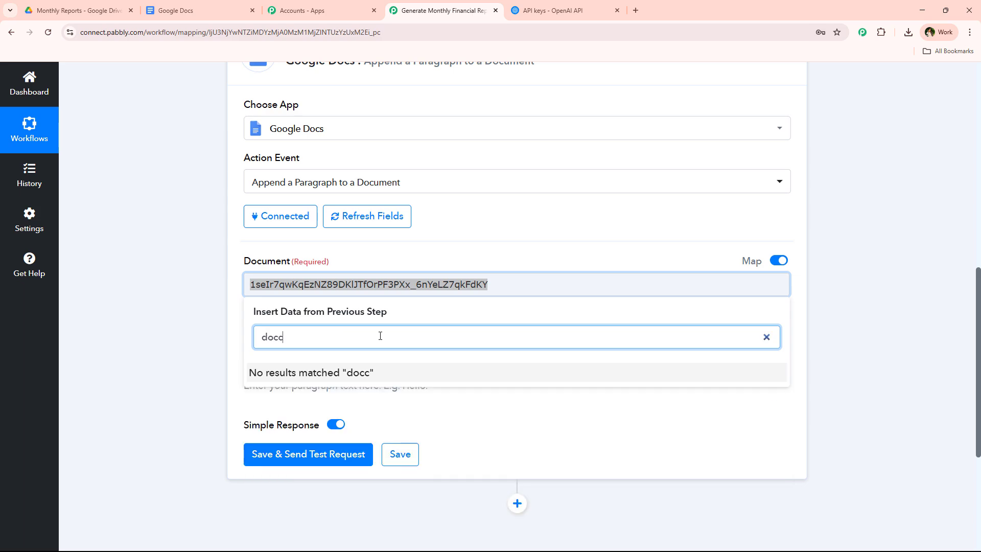
key("BackSpace")
type("m")
key("BackSpace")
key("BackSpace")
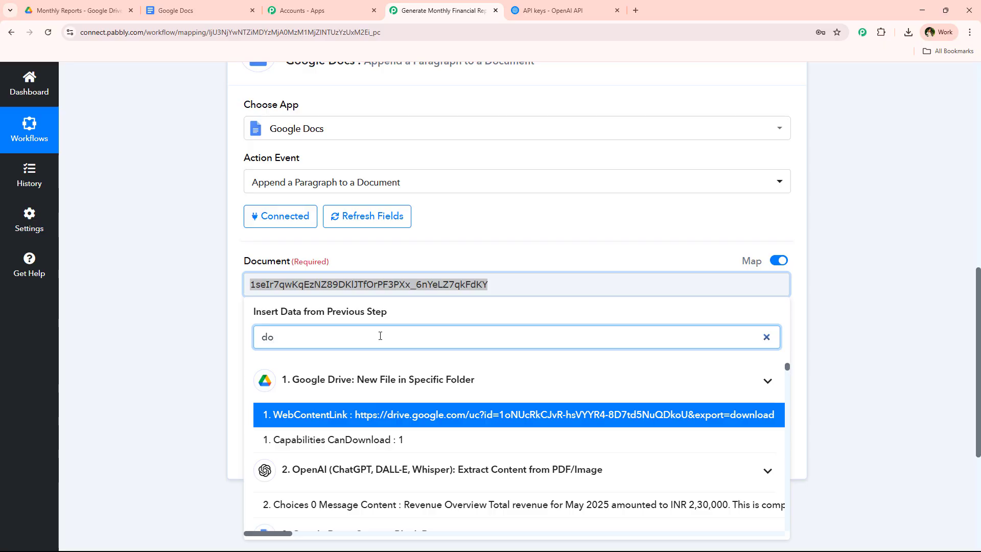
type("c")
left_click(402, 415)
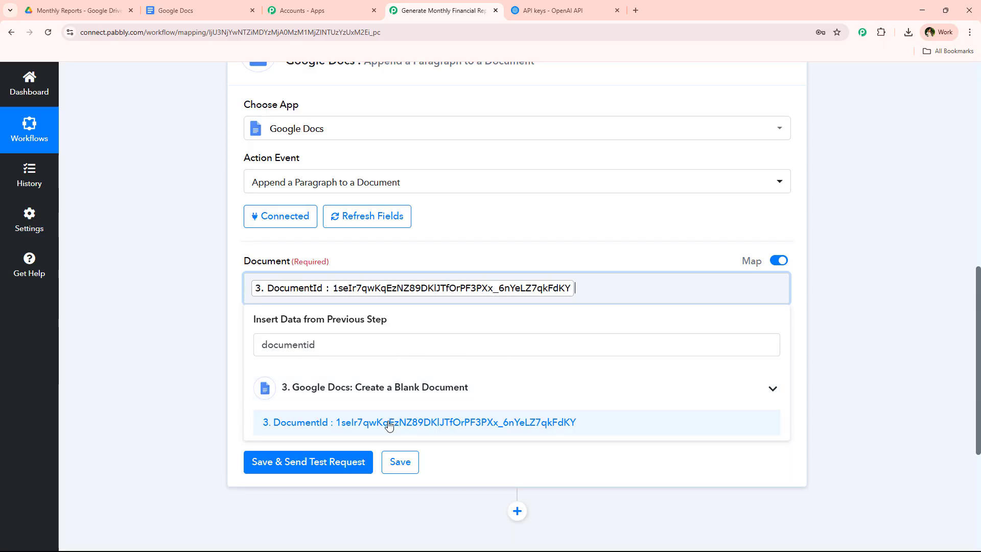
left_click(197, 334)
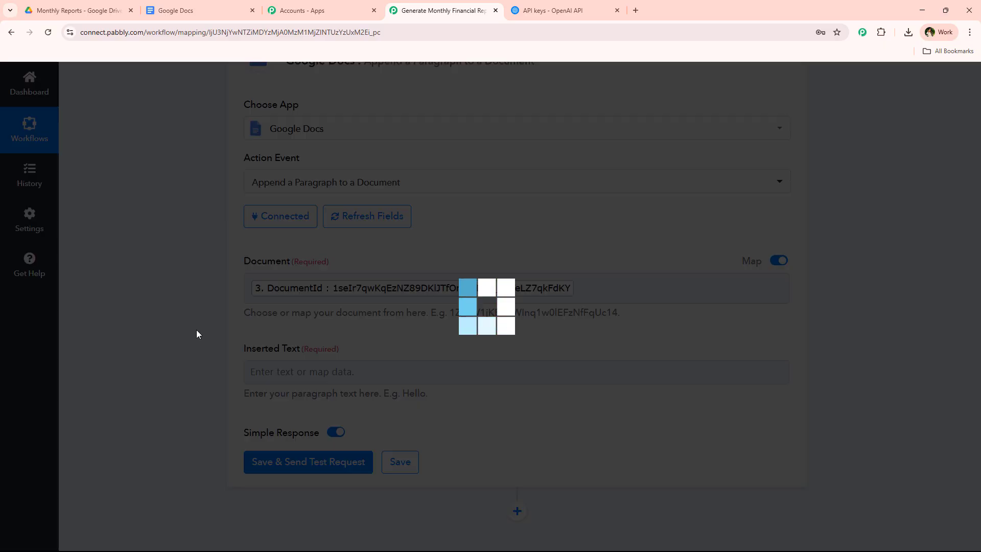
- Map the Inserted Text field to Choices 0 Message Content from the OpenAI step
scroll(291, 322, "down", 2)
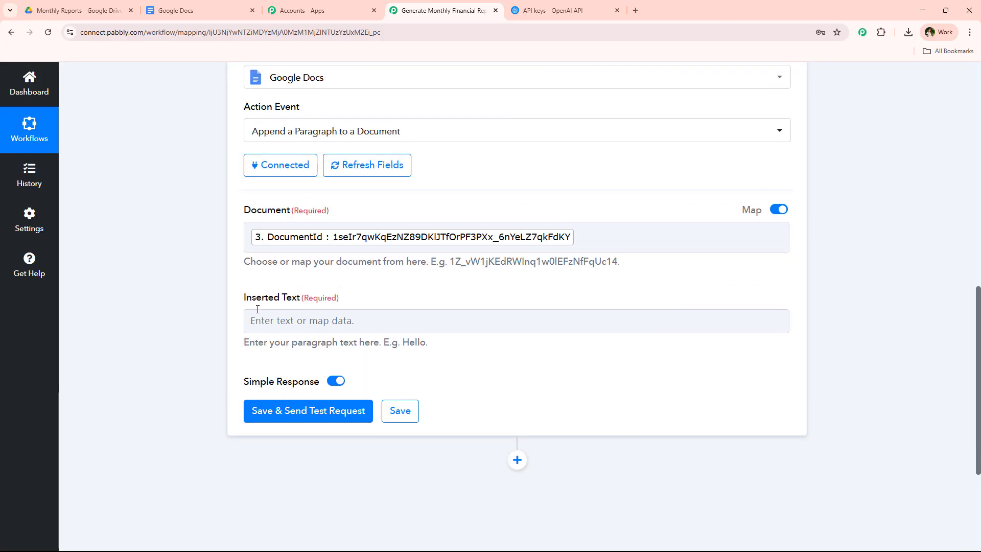
left_click(412, 280)
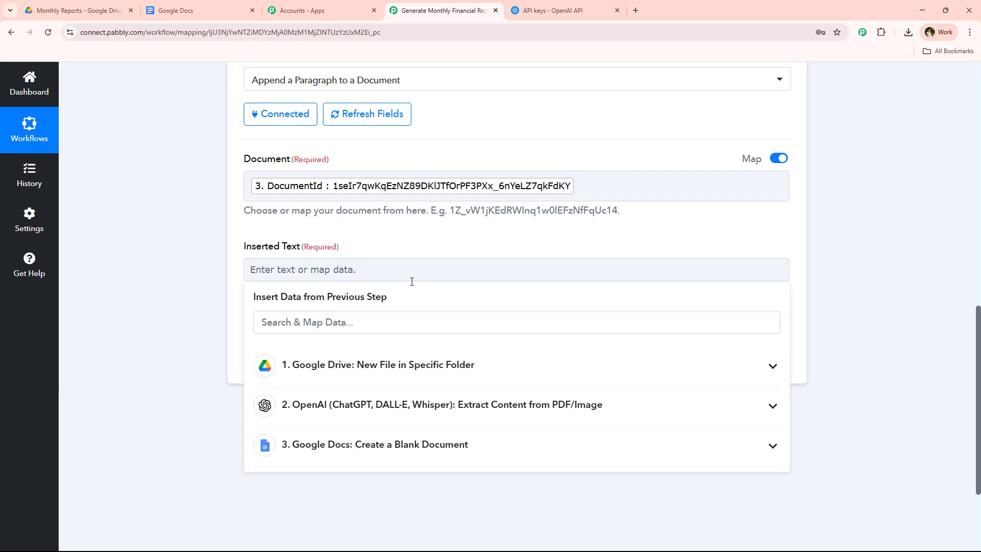
left_click(384, 418)
left_click(438, 486)
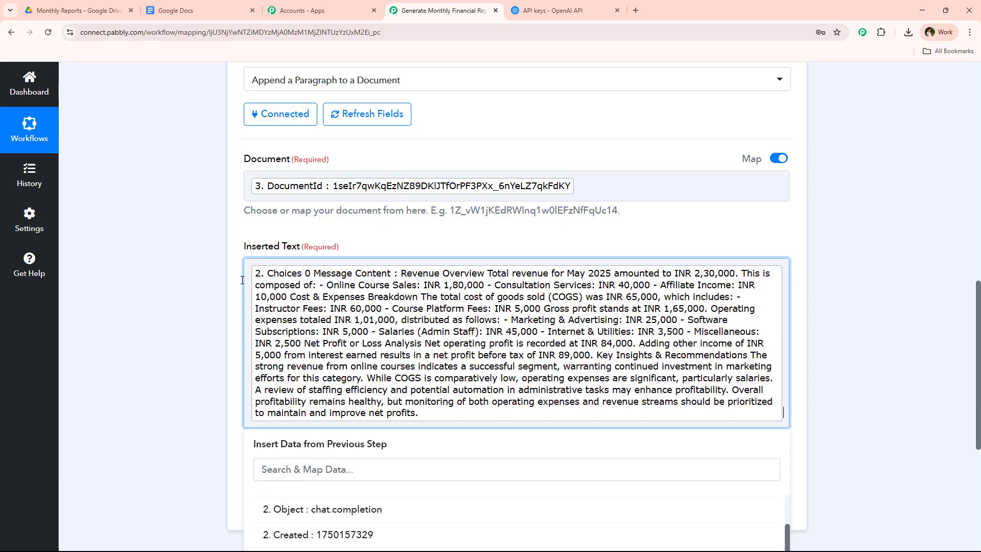
left_click(204, 279)
- Save the Append a Paragraph to a Document step and send its test request
scroll(245, 327, "up", 2)
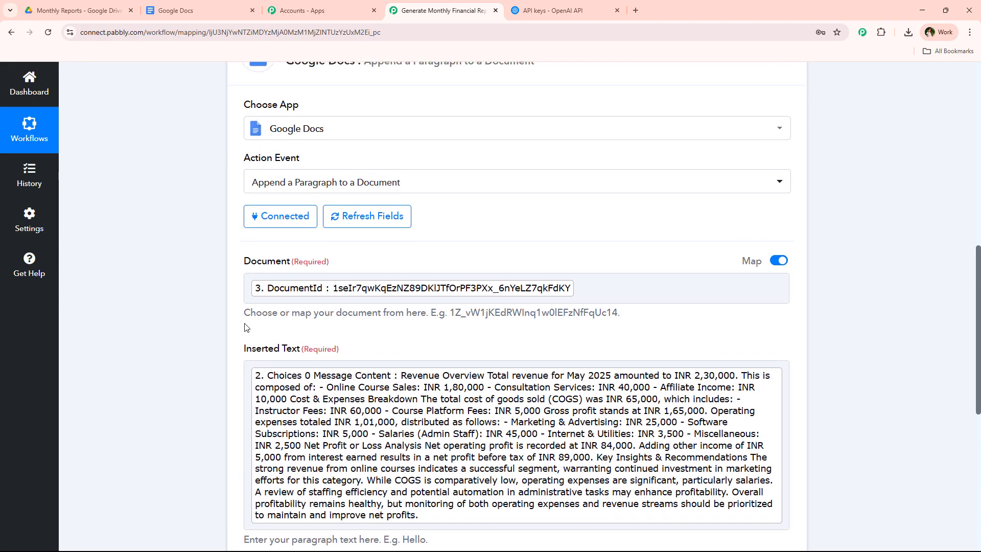
scroll(245, 327, "down", 6)
left_click(309, 304)
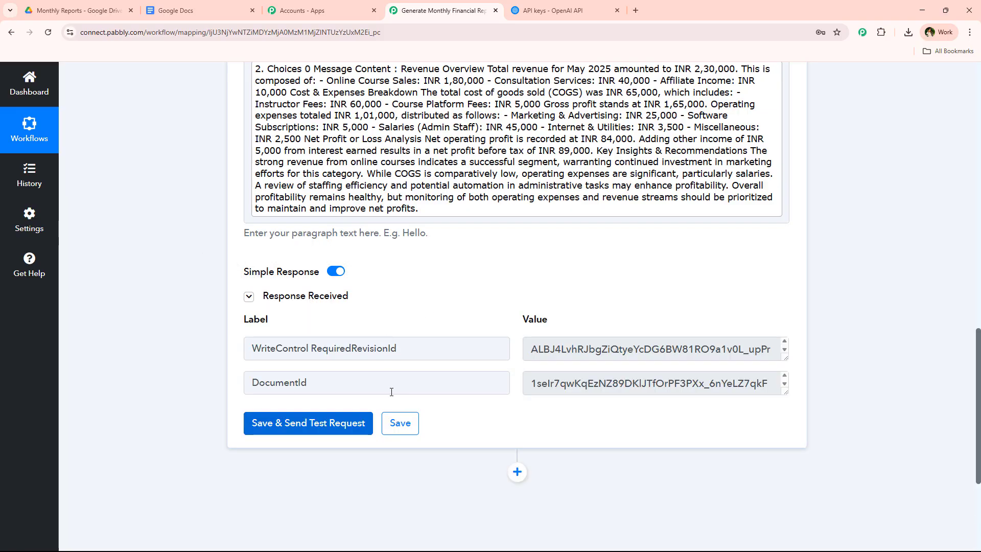
- Switch to Google Docs and open the MAY 2025.png document to check the inserted financial report
scroll(163, 403, "up", 3)
scroll(163, 403, "up", 8)
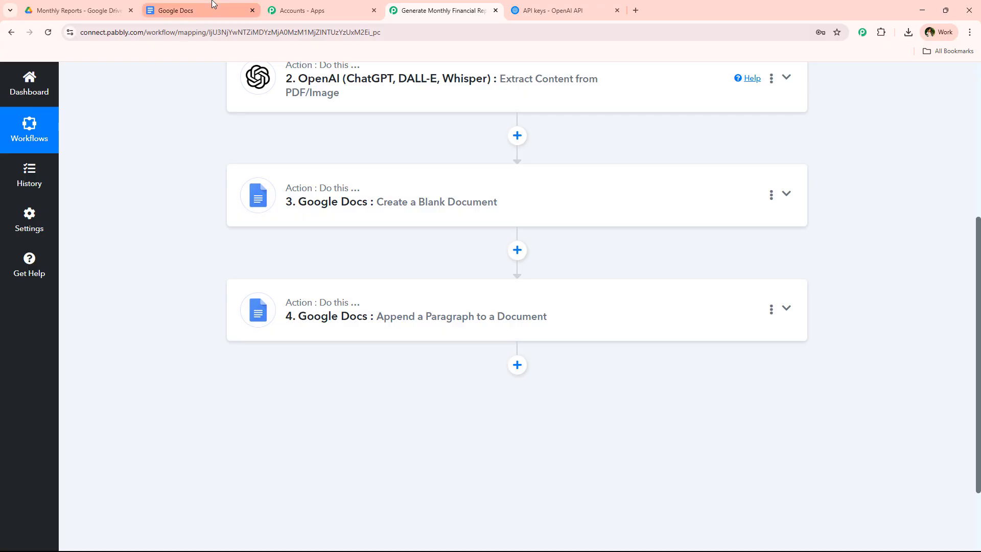
left_click(195, 10)
scroll(90, 353, "up", 3)
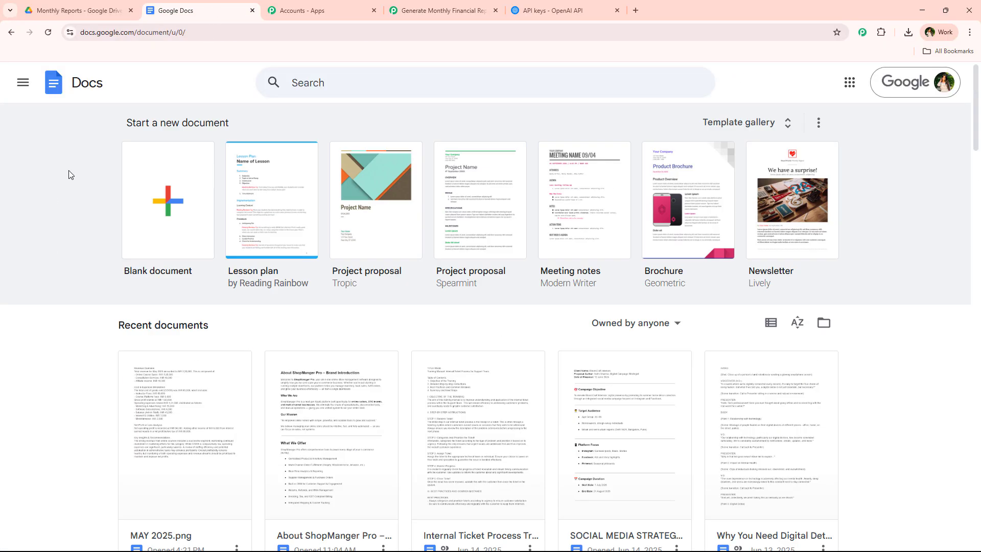
left_click(169, 389)
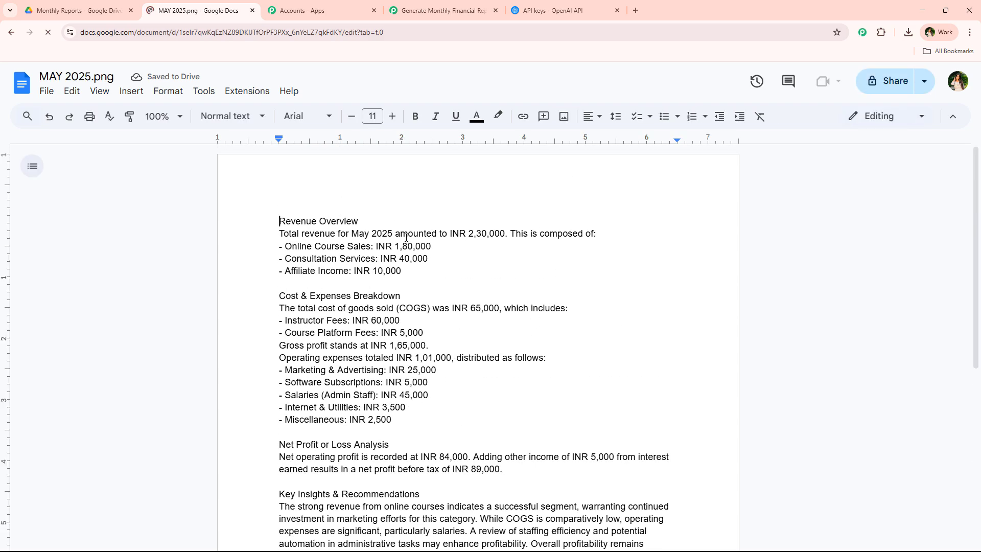
- Switch to Google Drive and close the MAY 2025.png preview to return to the Monthly Reports folder
left_click(440, 10)
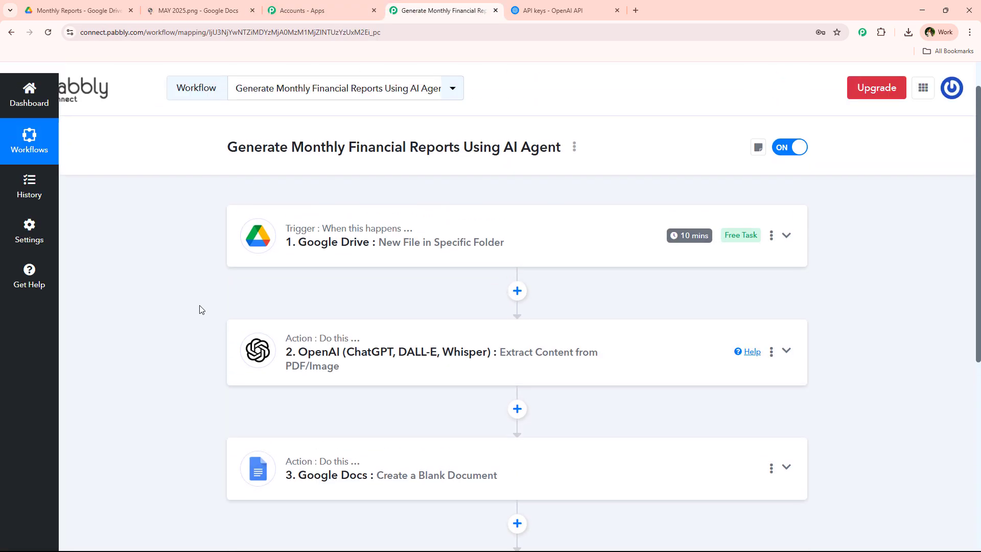
left_click(77, 10)
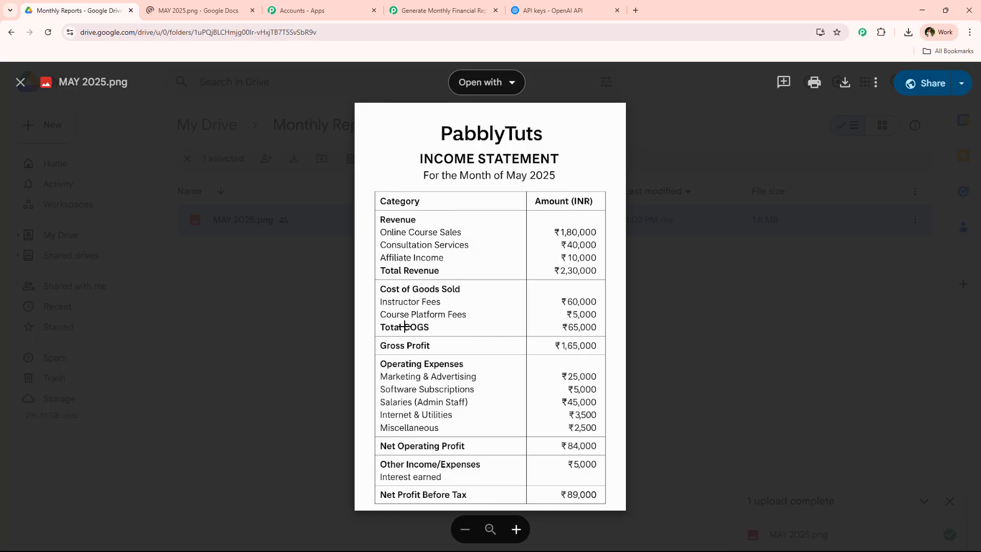
left_click(222, 326)
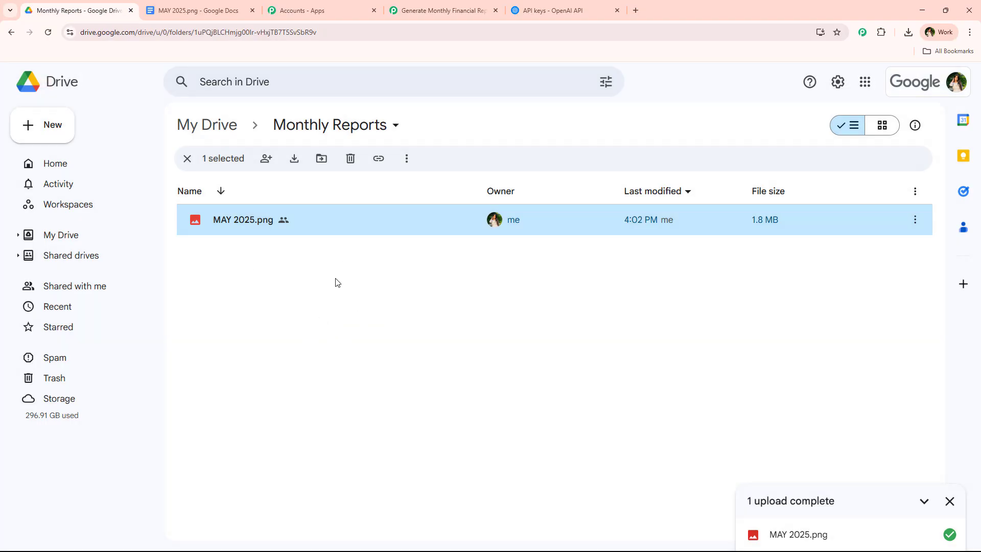
- Review the Pabbly Connect workflow steps alongside the generated financial report in the MAY 2025.png Google Docs document
left_click(444, 3)
scroll(188, 317, "down", 3)
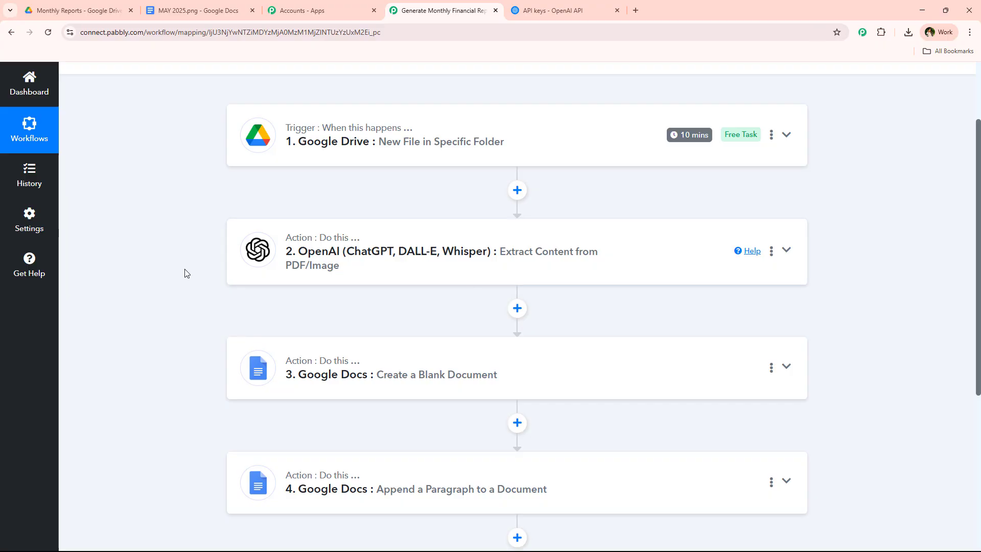
left_click(199, 10)
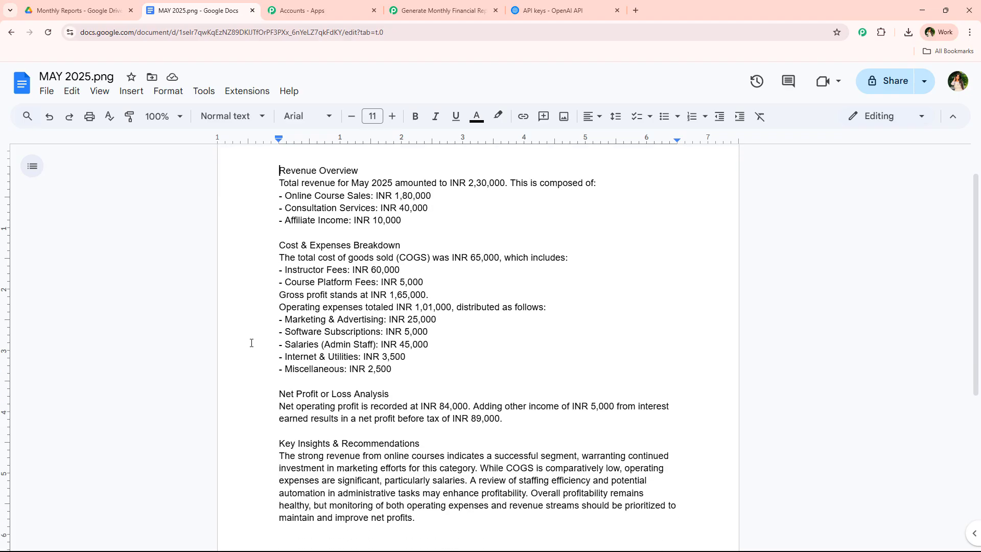
left_click(439, 10)
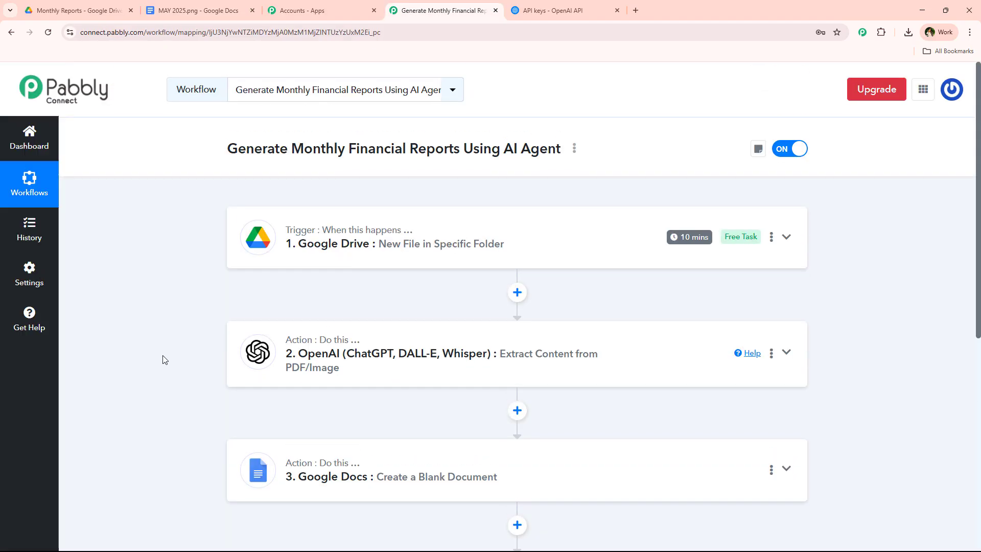
scroll(165, 360, "up", 4)
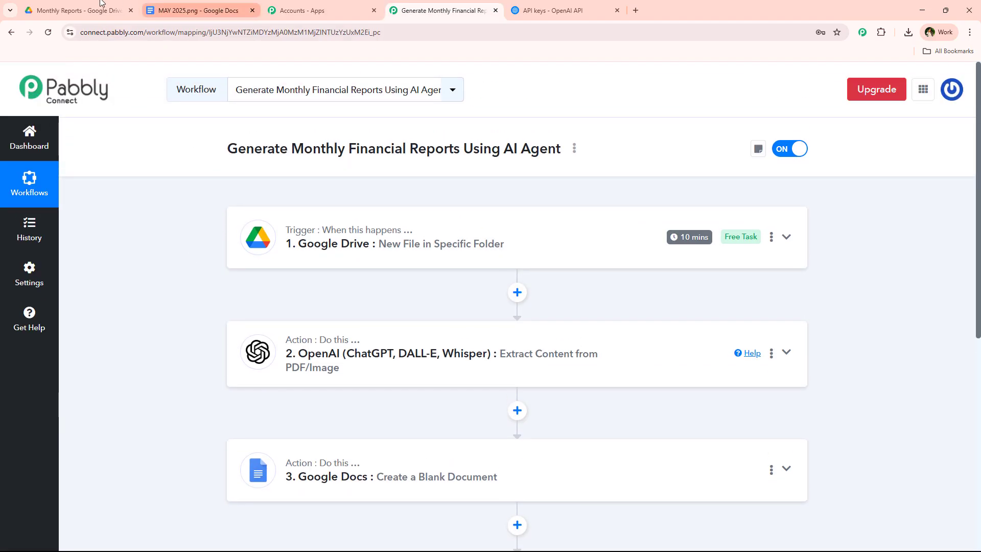
- Deselect the file in Google Drive's Monthly Reports folder and return to the Pabbly Connect workflow overview
left_click(102, 8)
left_click(302, 272)
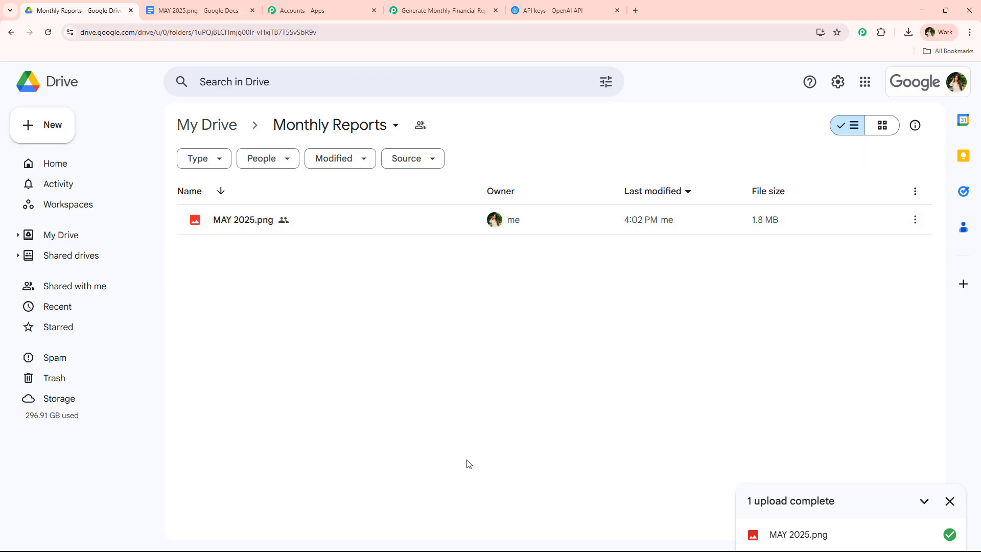
left_click(438, 10)
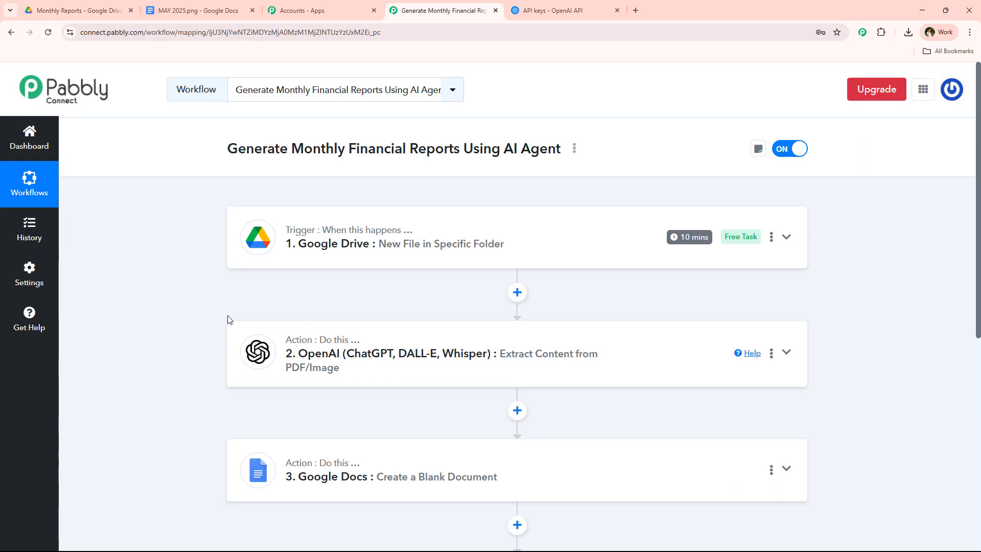
scroll(227, 315, "down", 2)
scroll(228, 316, "up", 2)
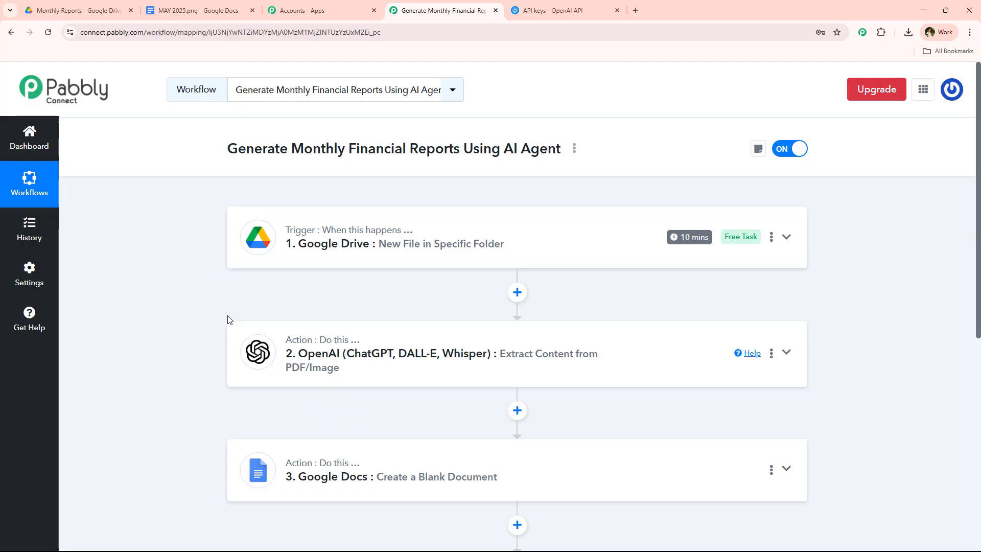